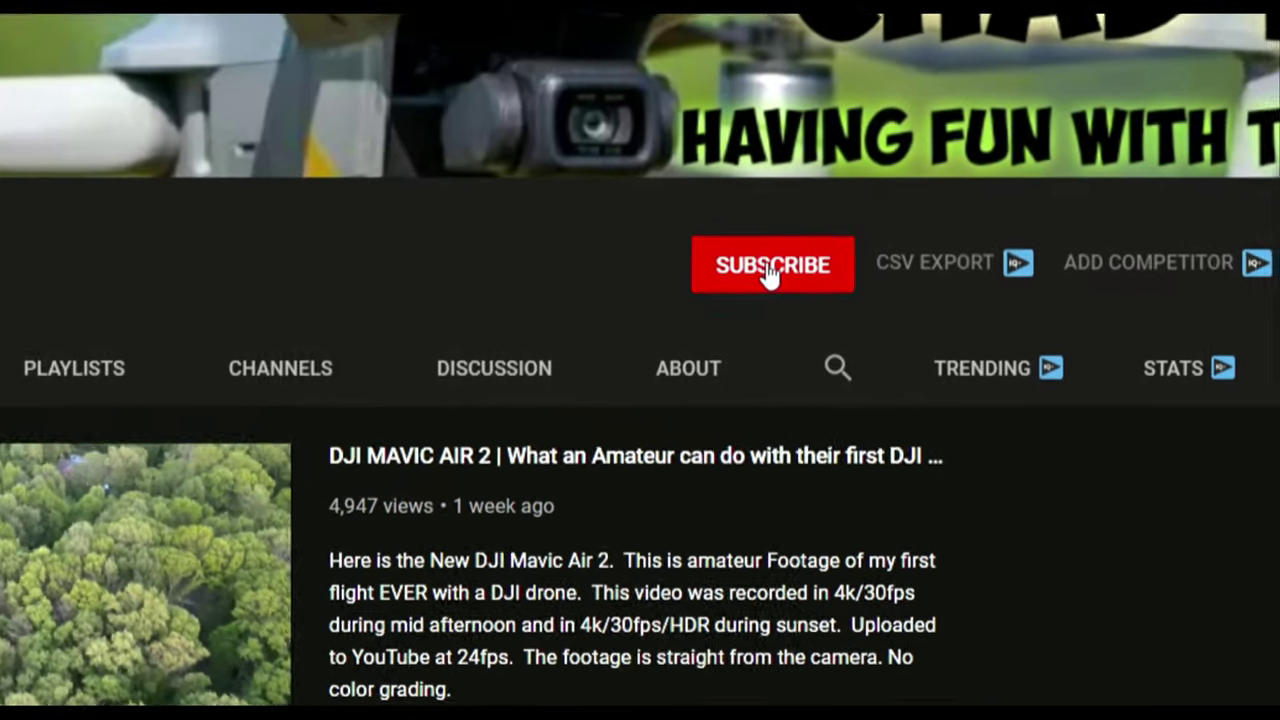
Step: Subscribe to the drone channel and set its notifications to All
left_click(783, 282)
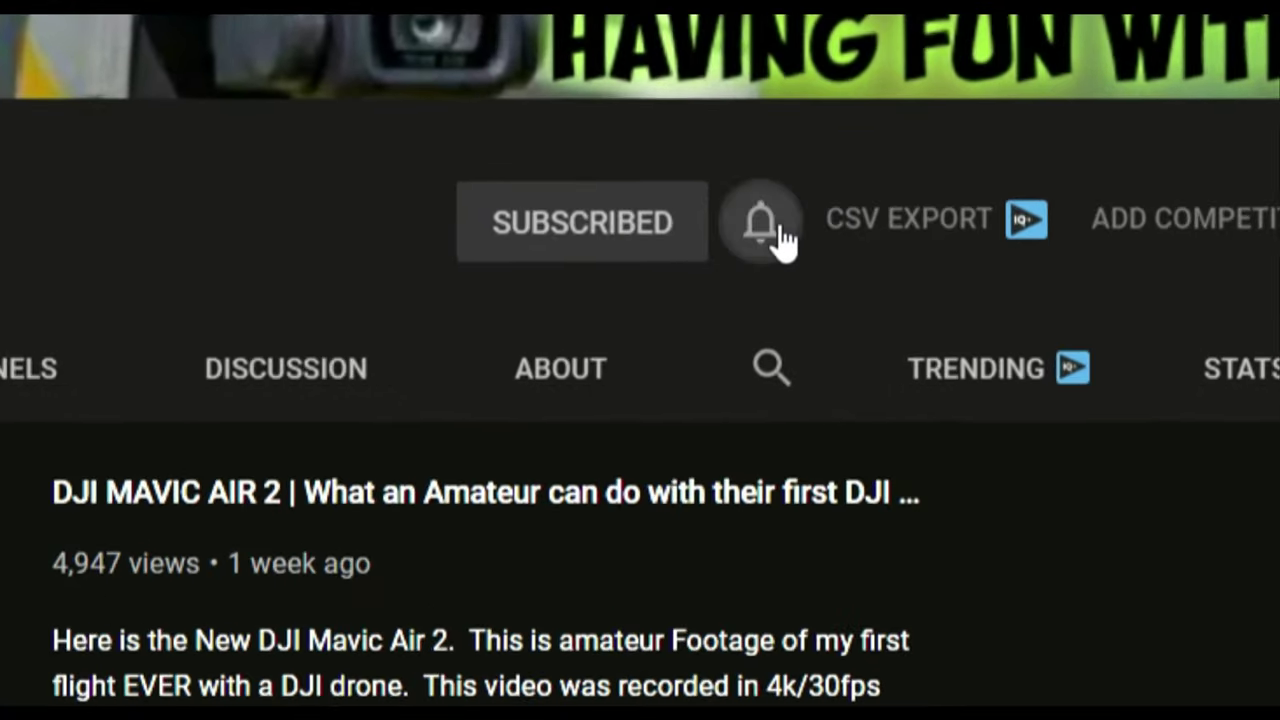
left_click(810, 258)
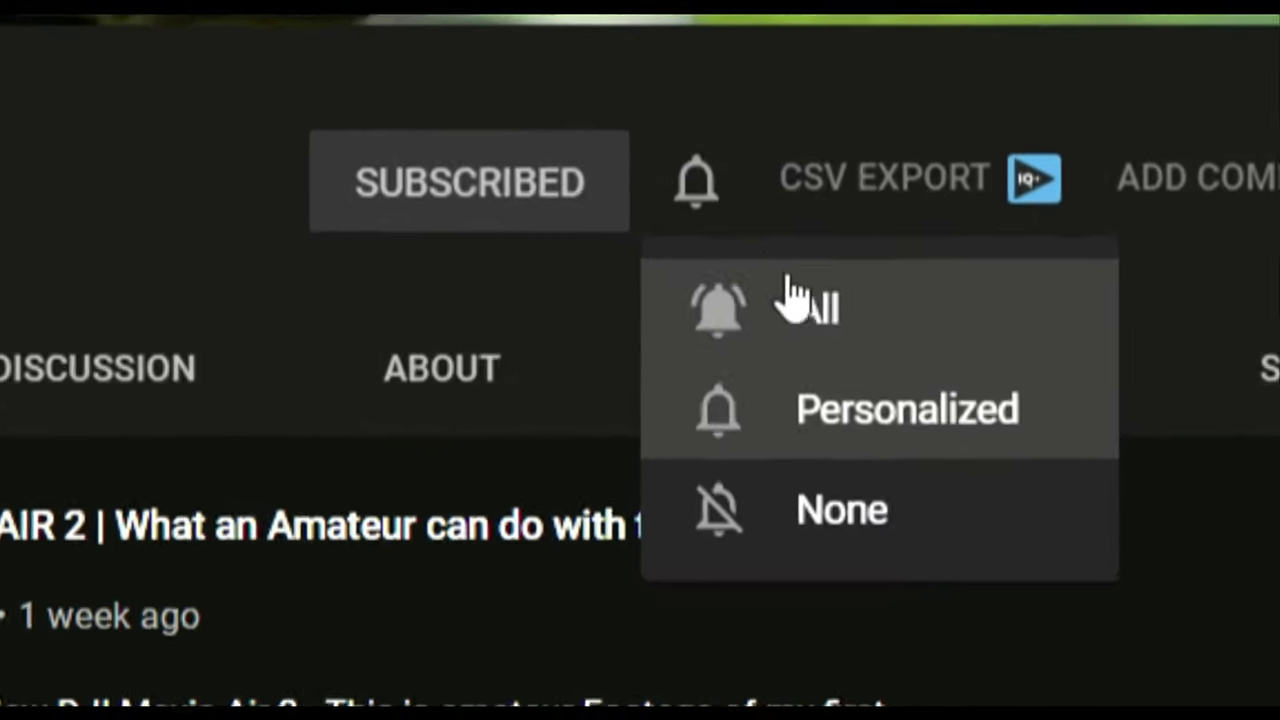
left_click(806, 335)
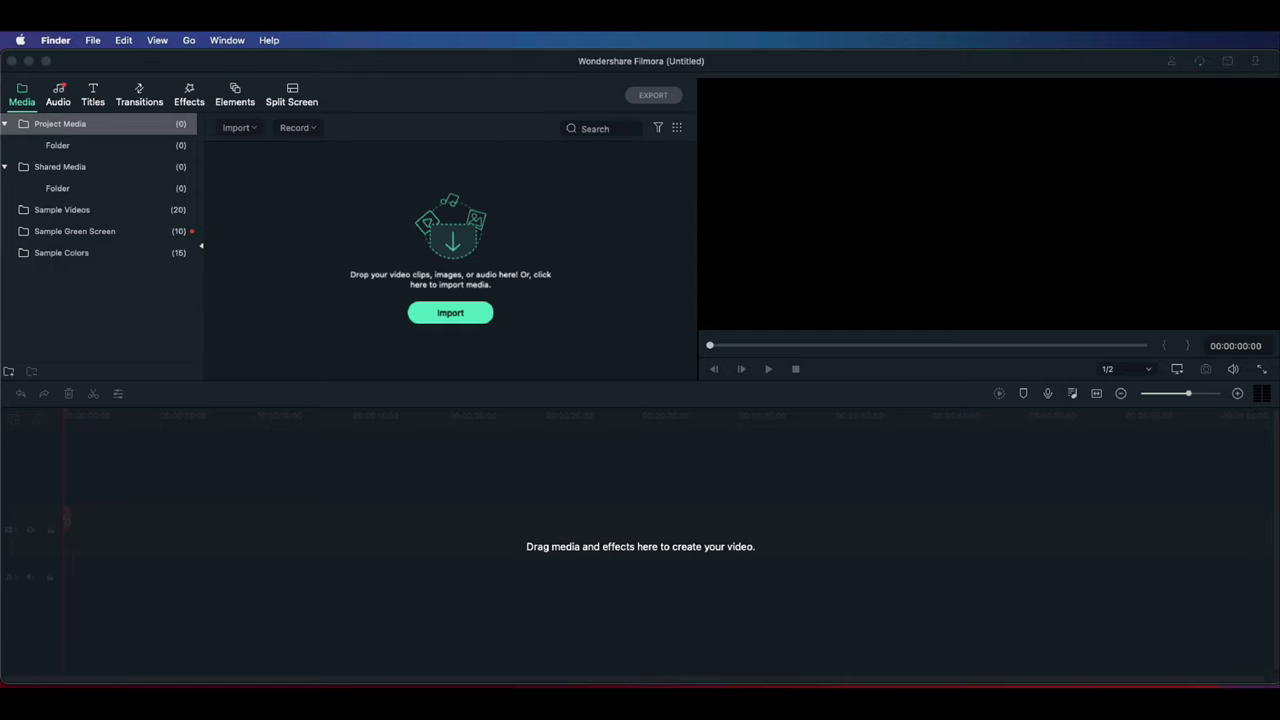
Step: Import the DJI drone clips and the ES_Mumbai - Ooyy music file into the project media
left_click_drag(400, 700, 430, 250)
left_click_drag(655, 437, 680, 390)
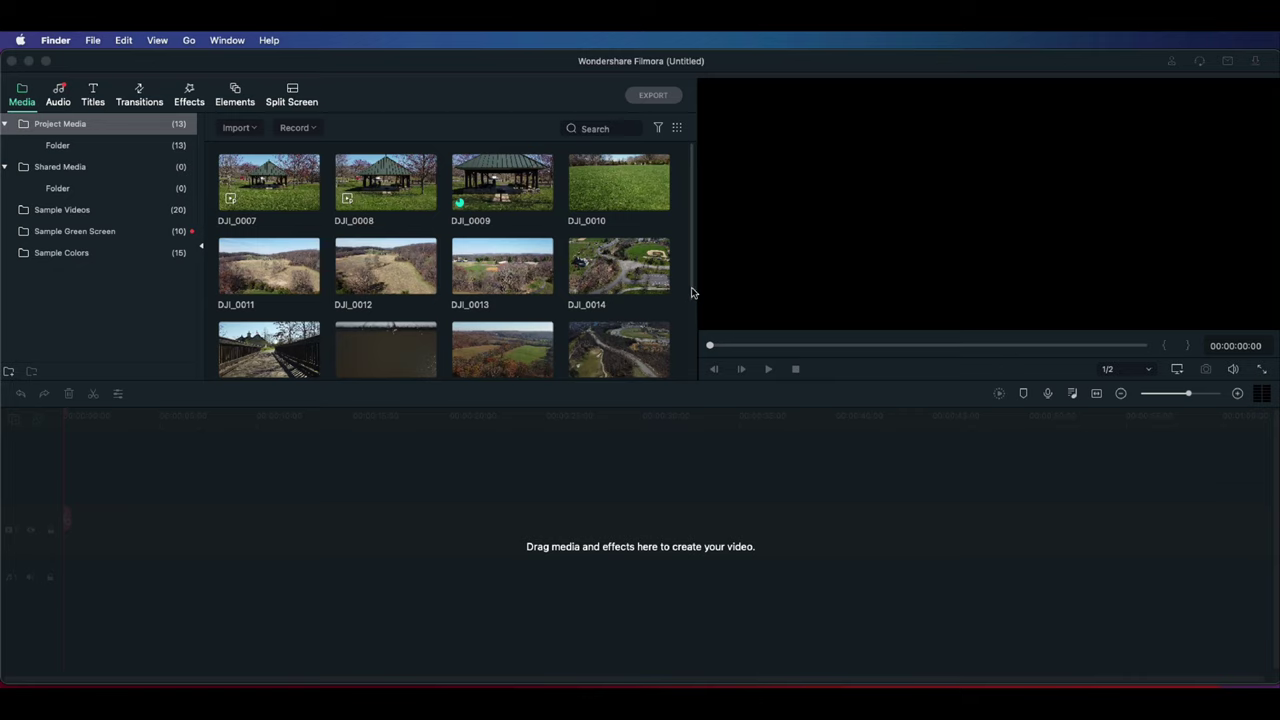
left_click_drag(691, 292, 689, 363)
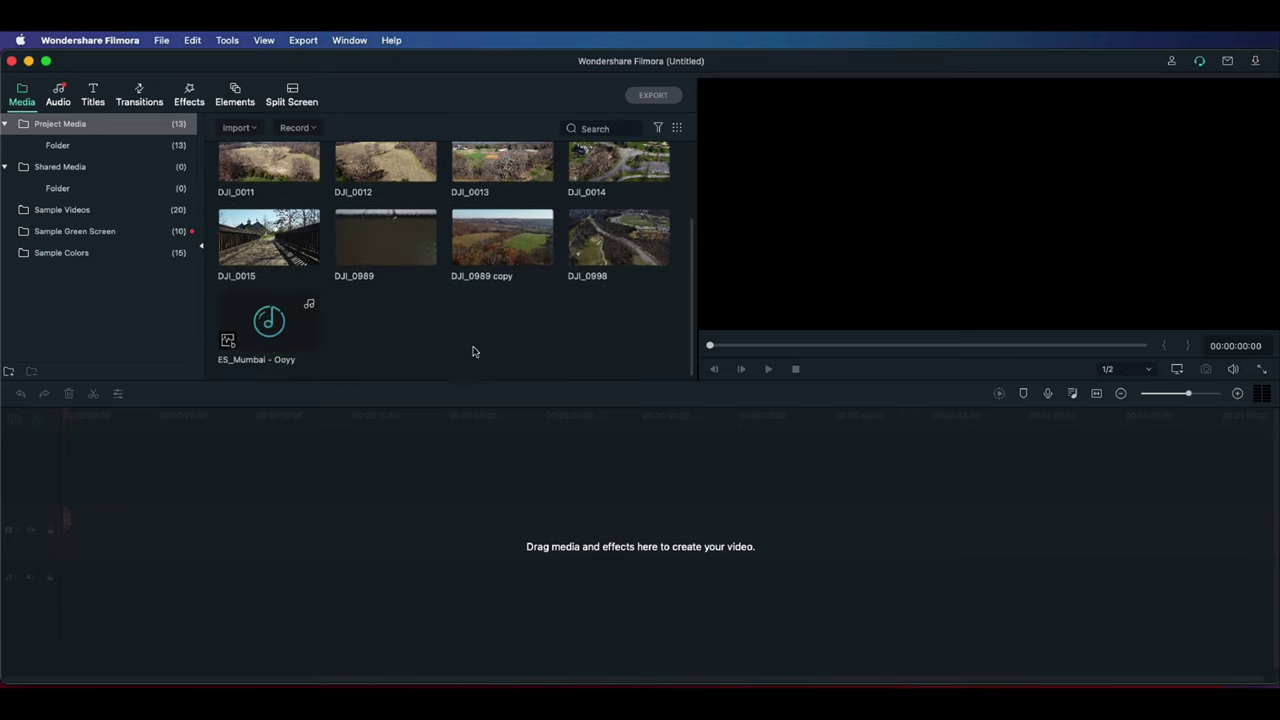
Step: Configure the project settings to a resolution of 3840 x 2160 (4K UHD) and a frame rate of 24
left_click(116, 43)
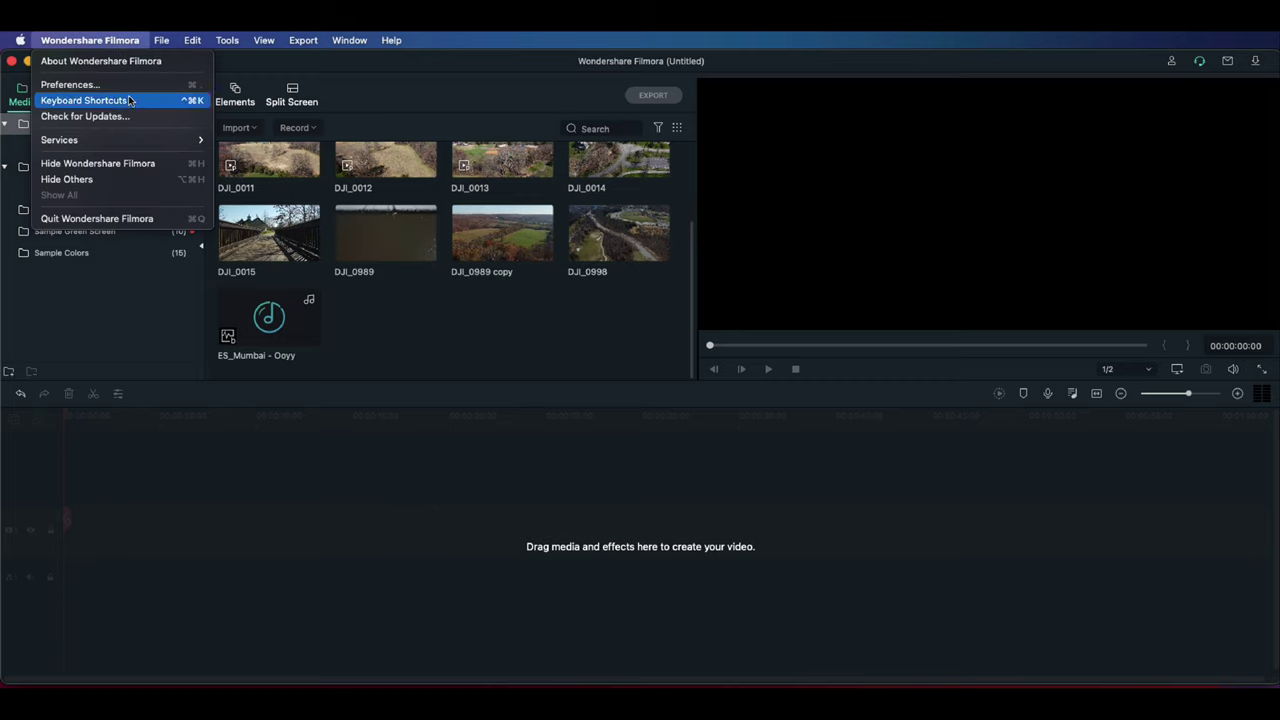
mouse_move(174, 46)
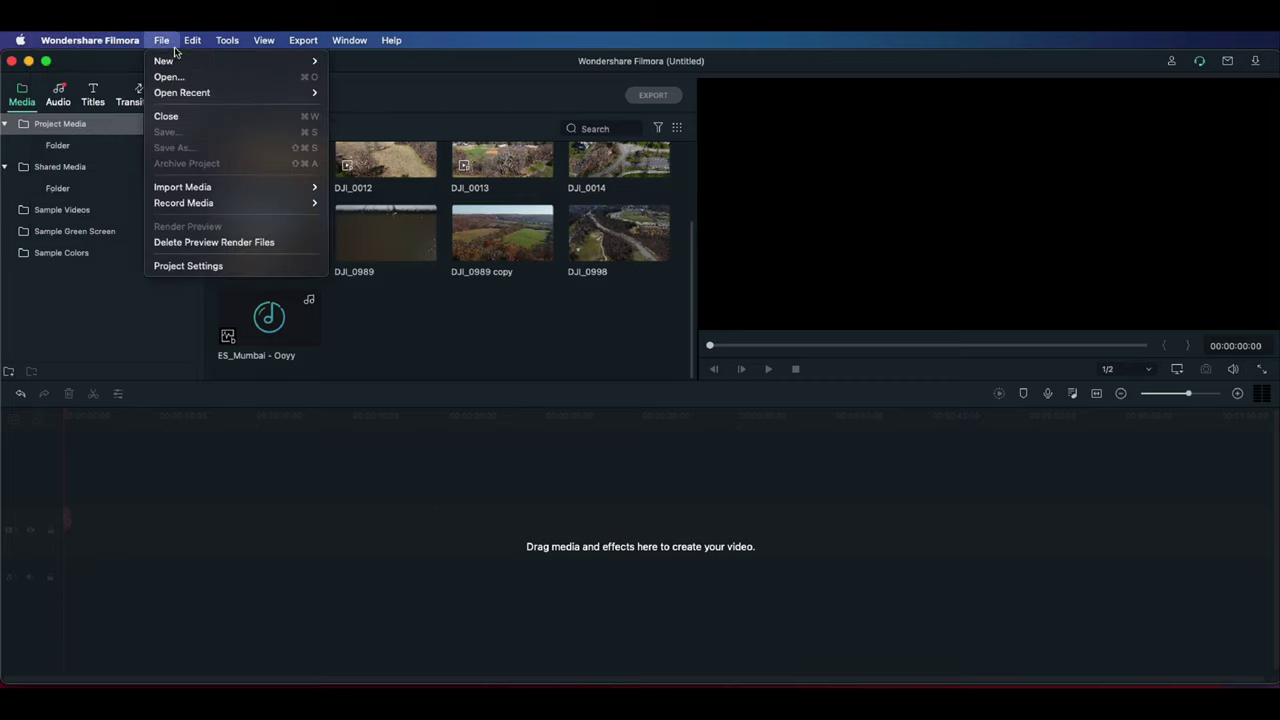
left_click(197, 267)
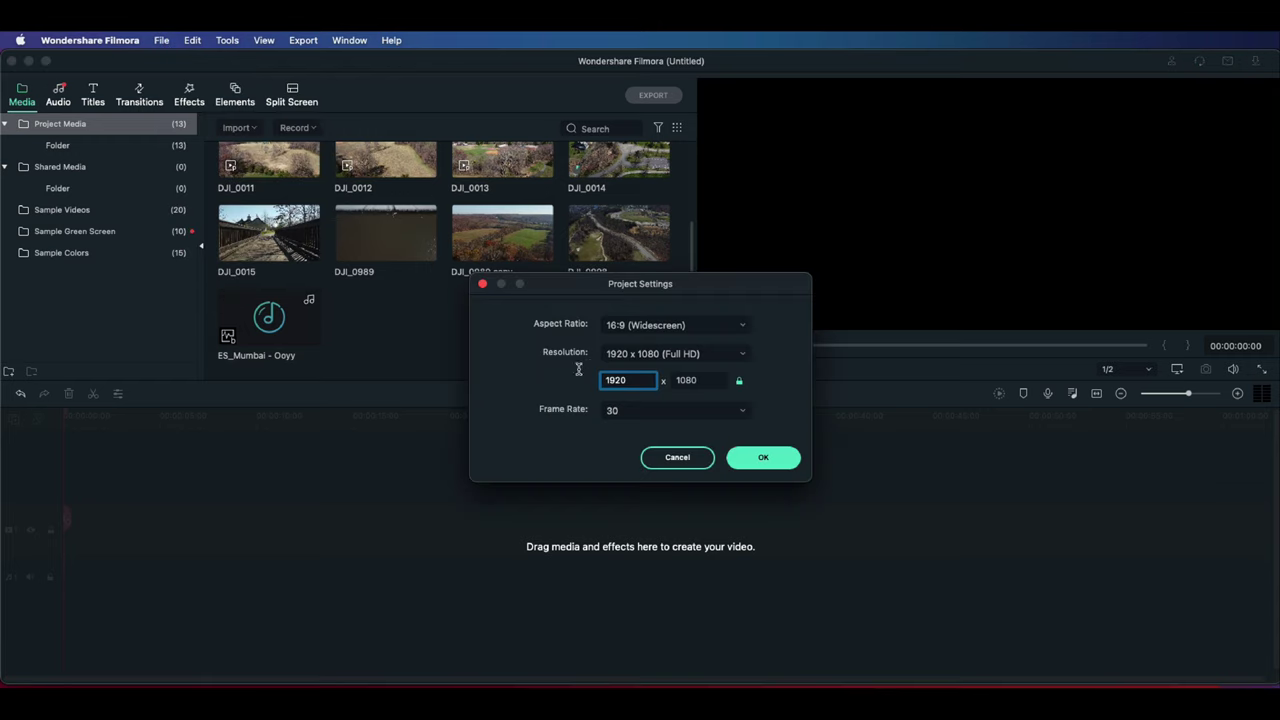
left_click(738, 358)
left_click(702, 370)
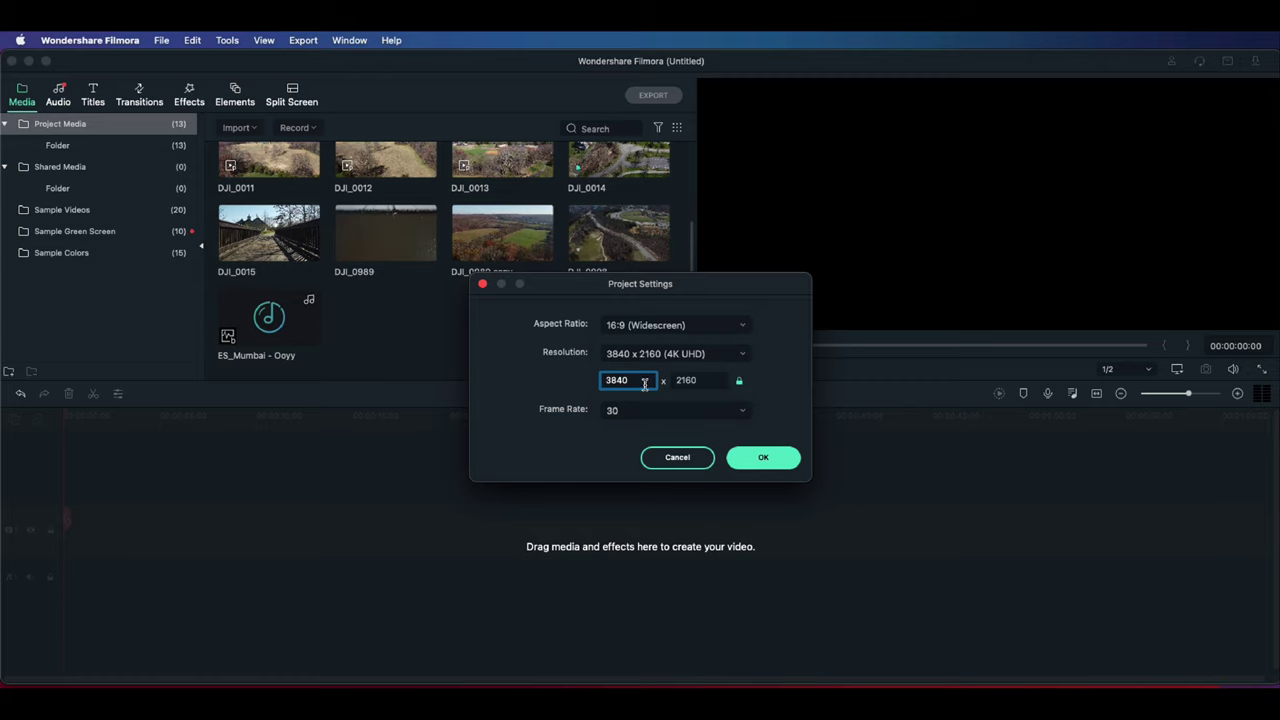
left_click(640, 411)
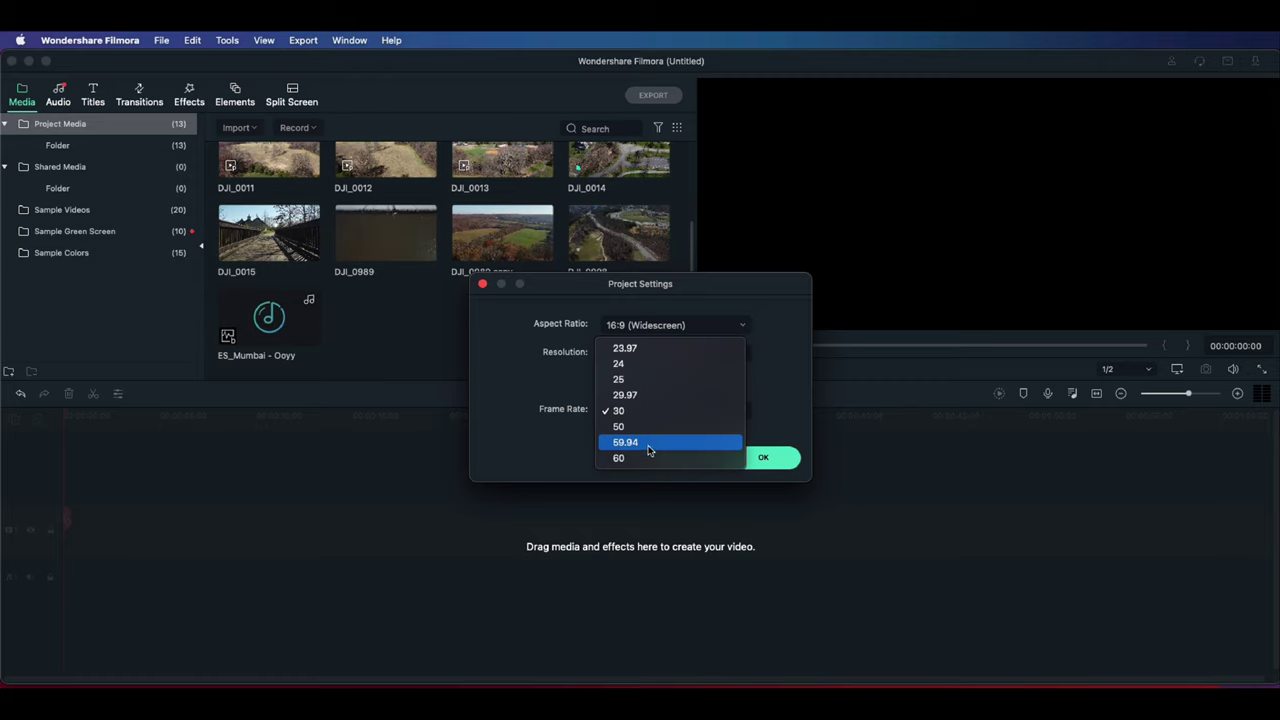
left_click(625, 364)
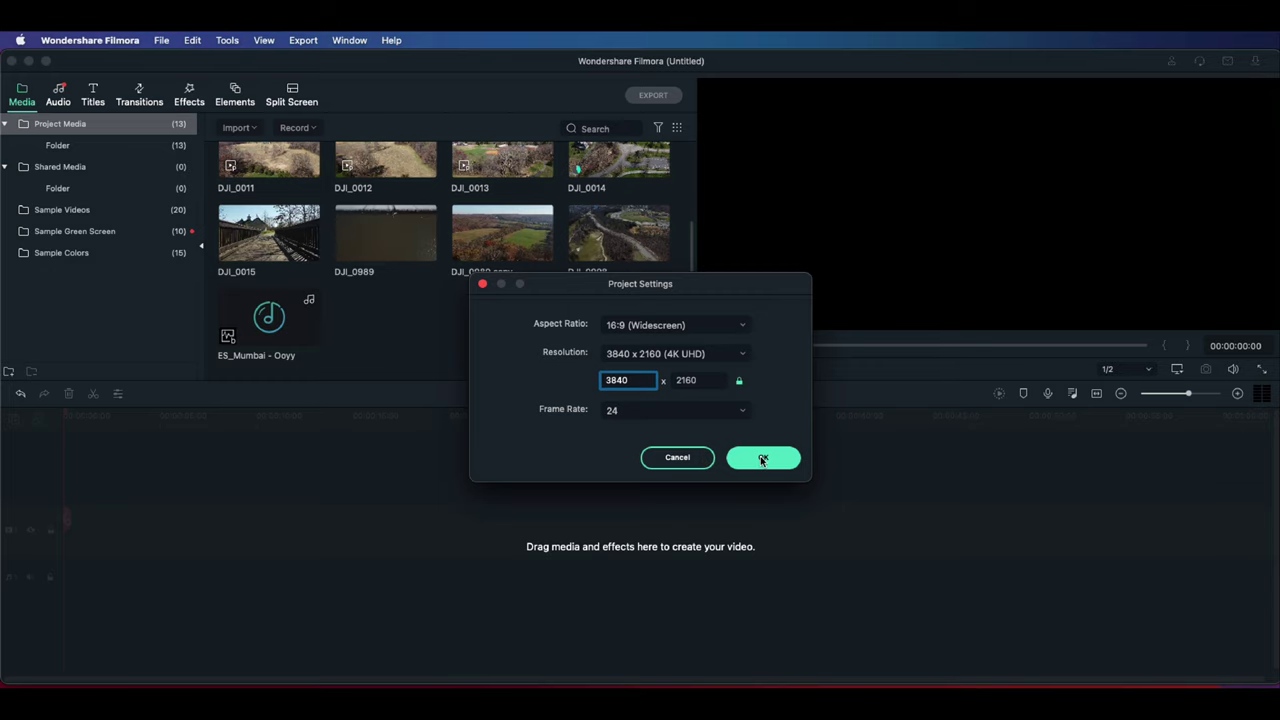
left_click(762, 458)
key("super+i")
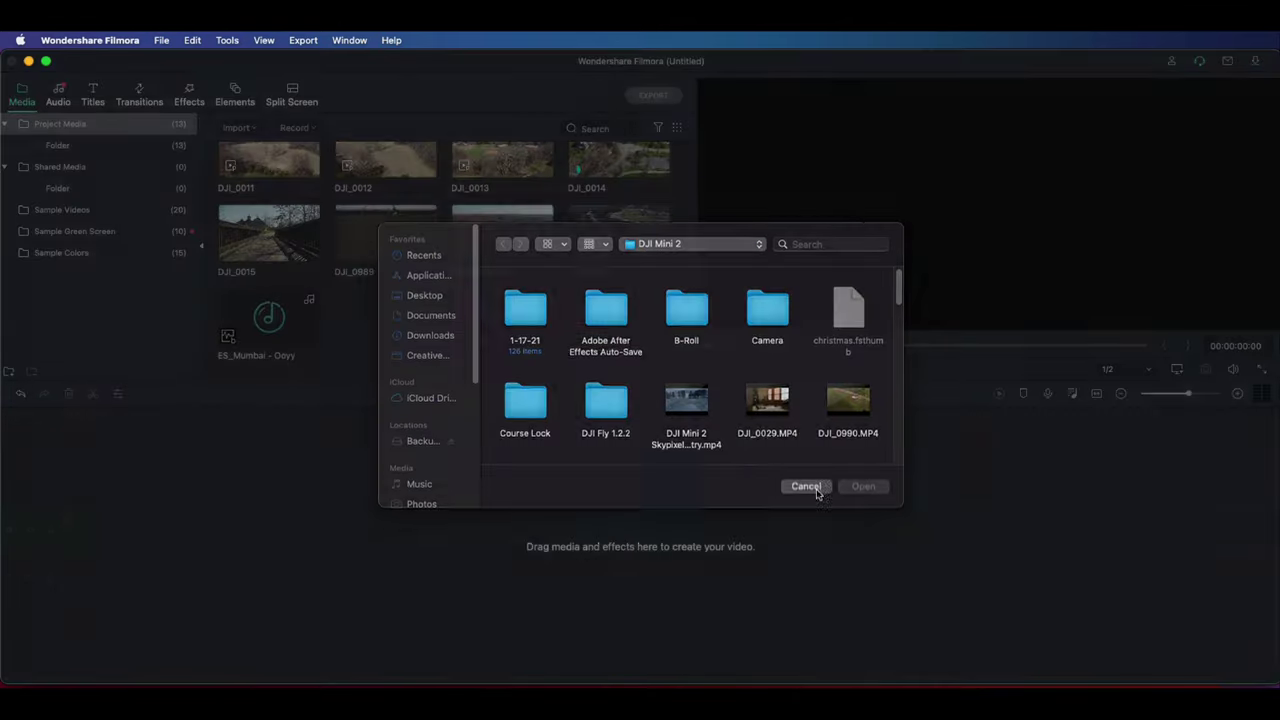
left_click(806, 487)
Step: Run Beat Detection on the varsity-utah music file in the project media
left_click(316, 336)
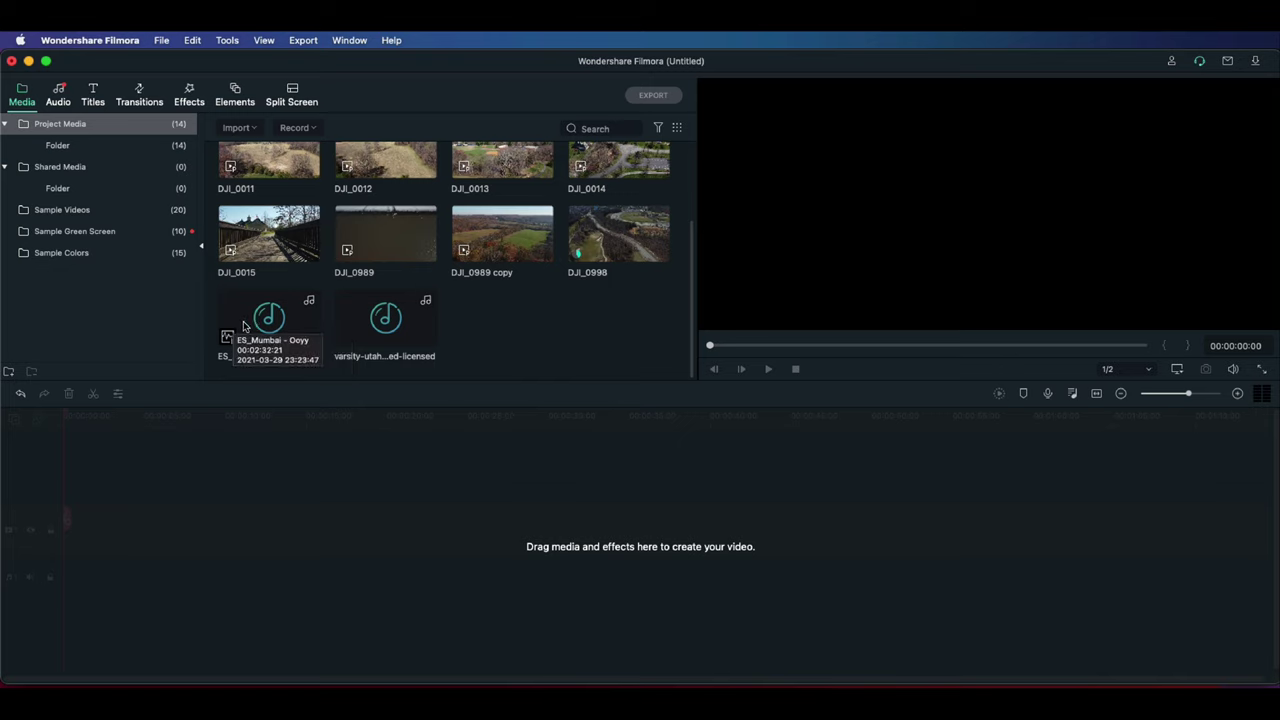
left_click(352, 332)
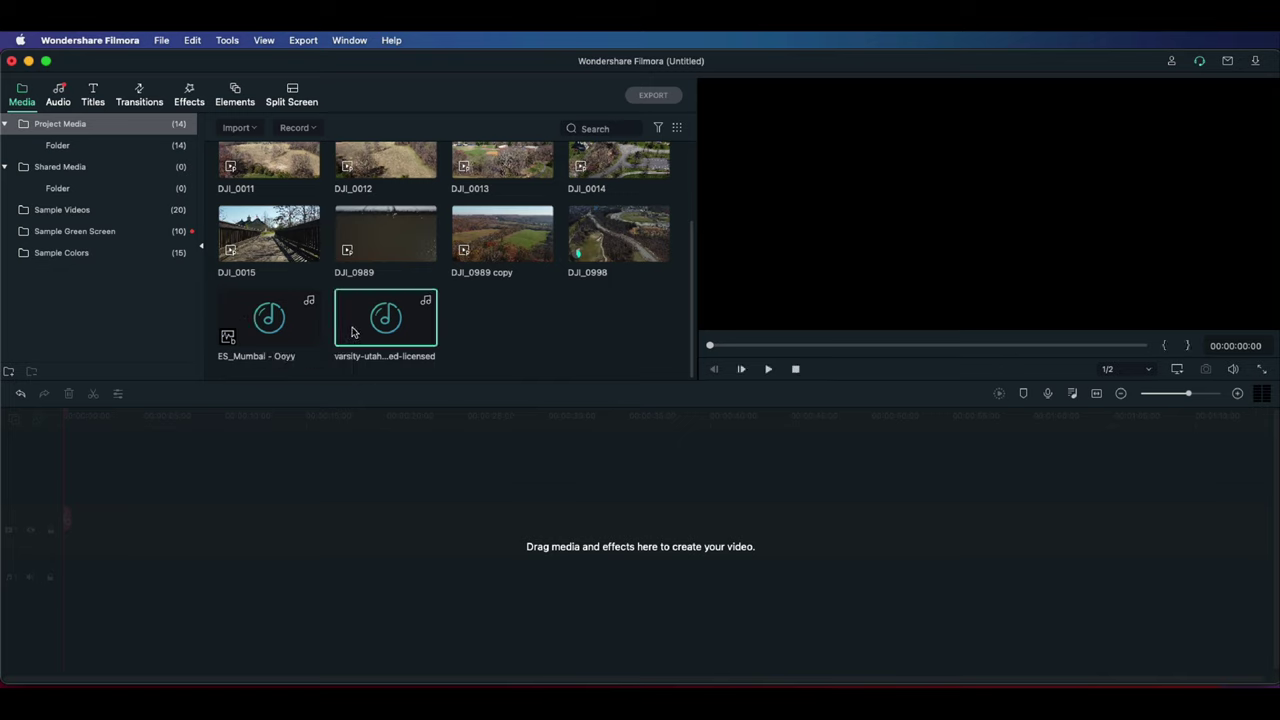
right_click(353, 331)
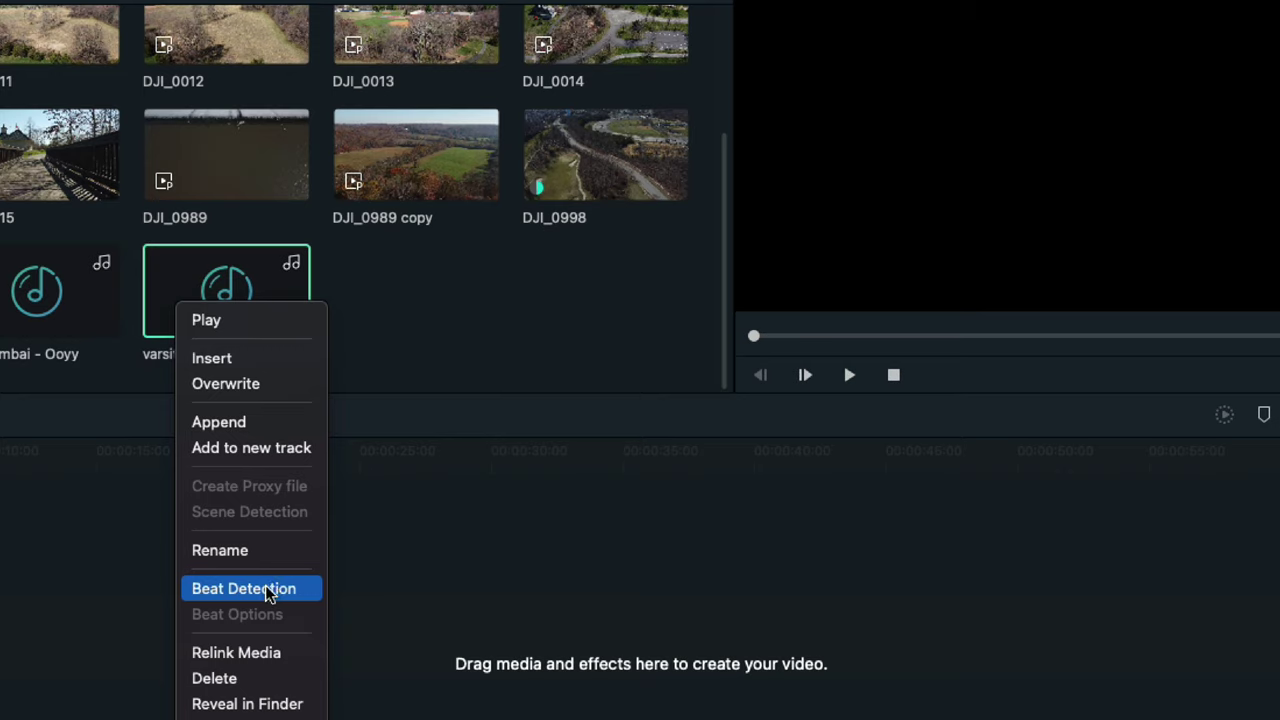
left_click(262, 588)
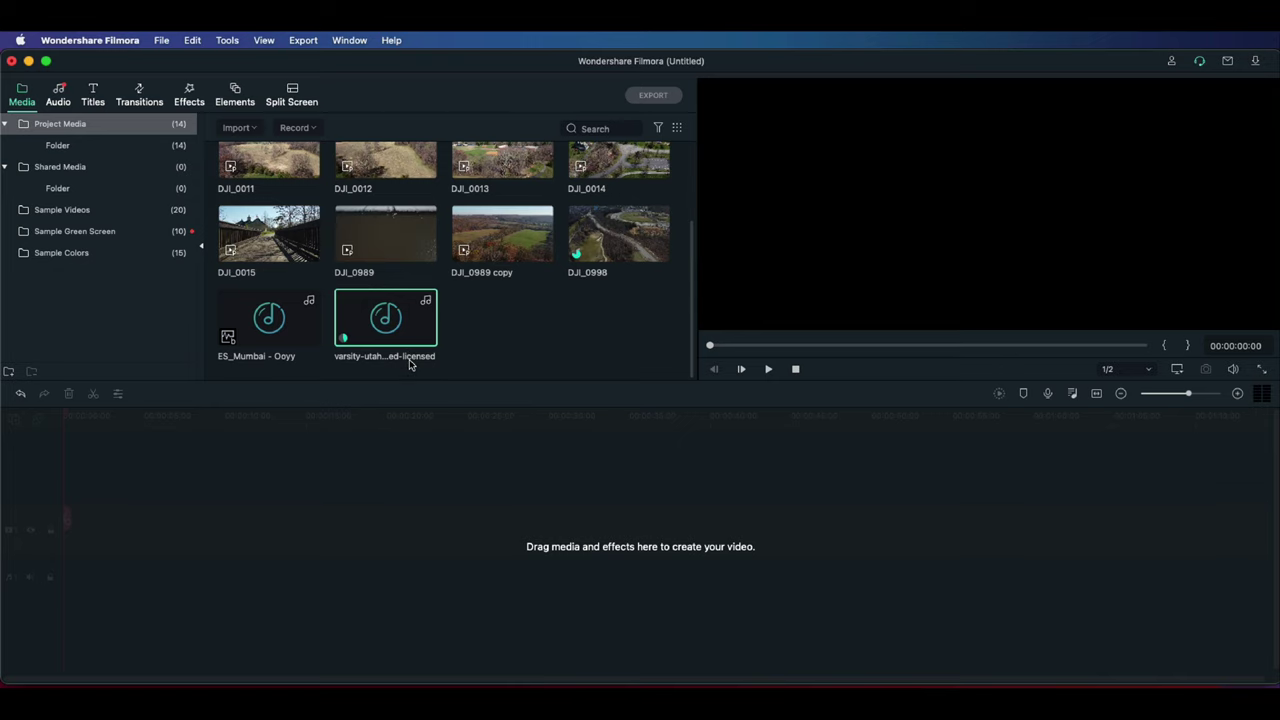
Step: Set the beat options of the varsity-utah music file to highlight every 1 beat
right_click(370, 340)
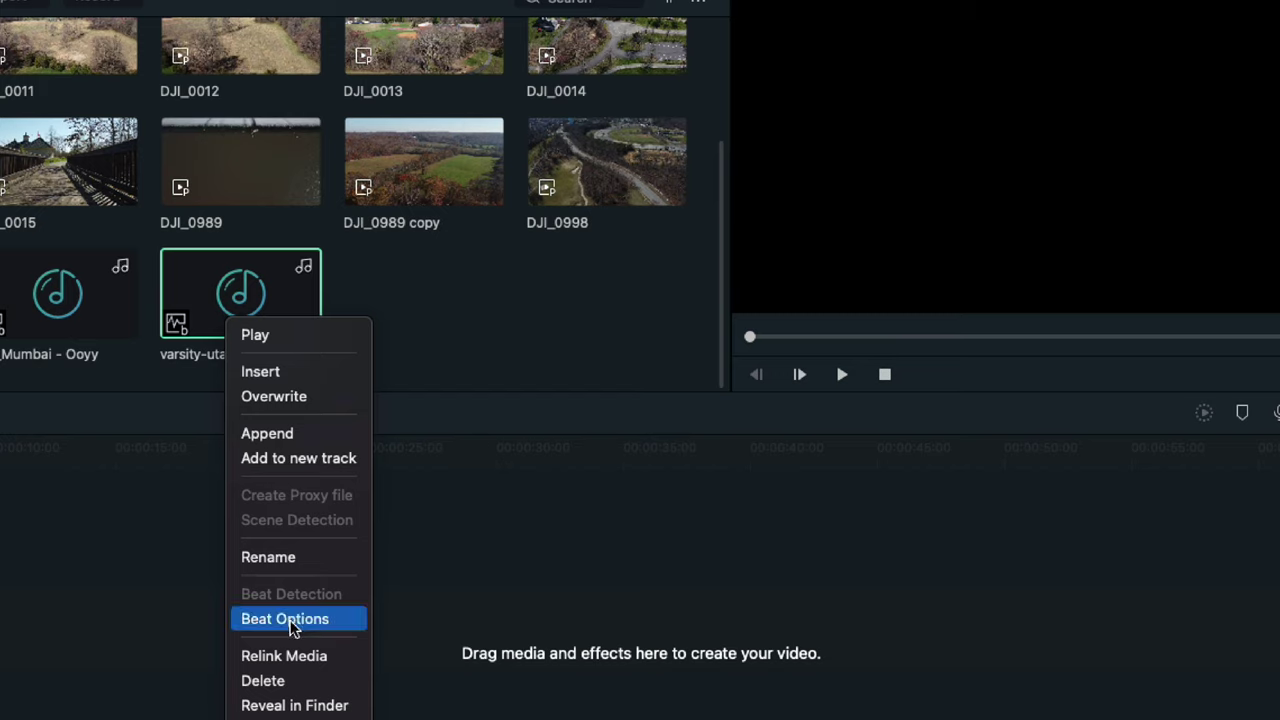
left_click(285, 619)
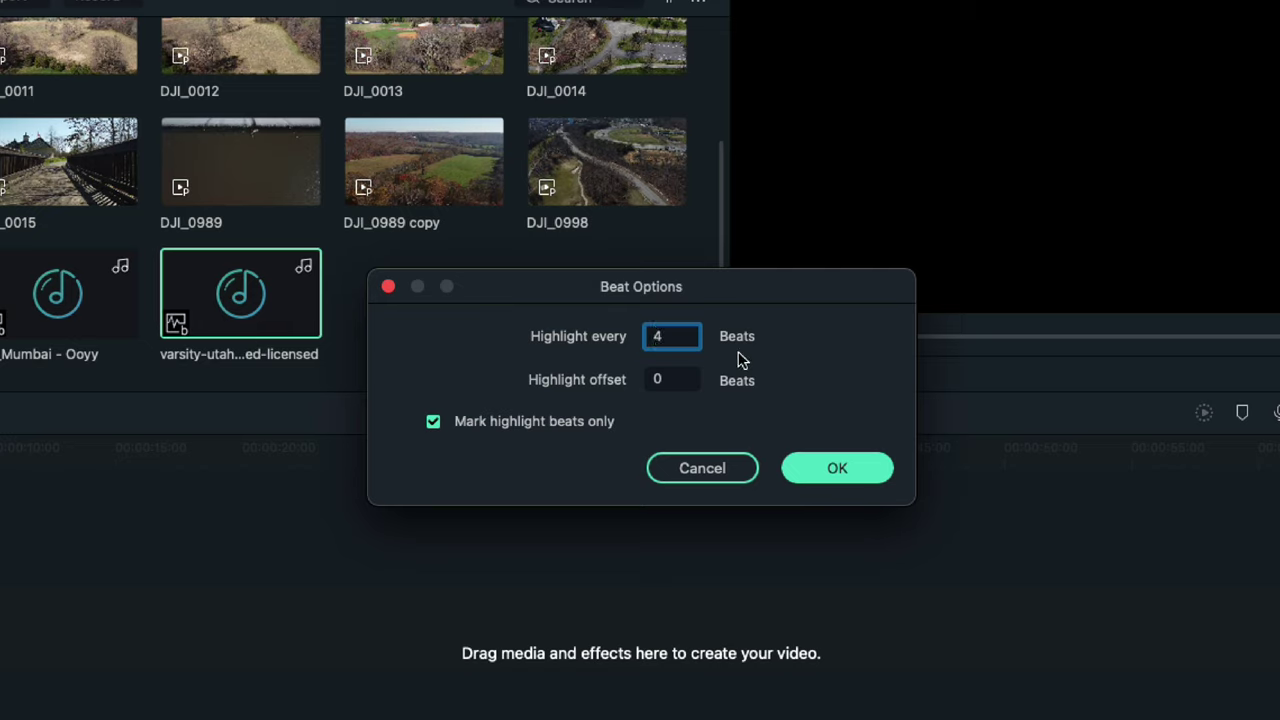
type("1")
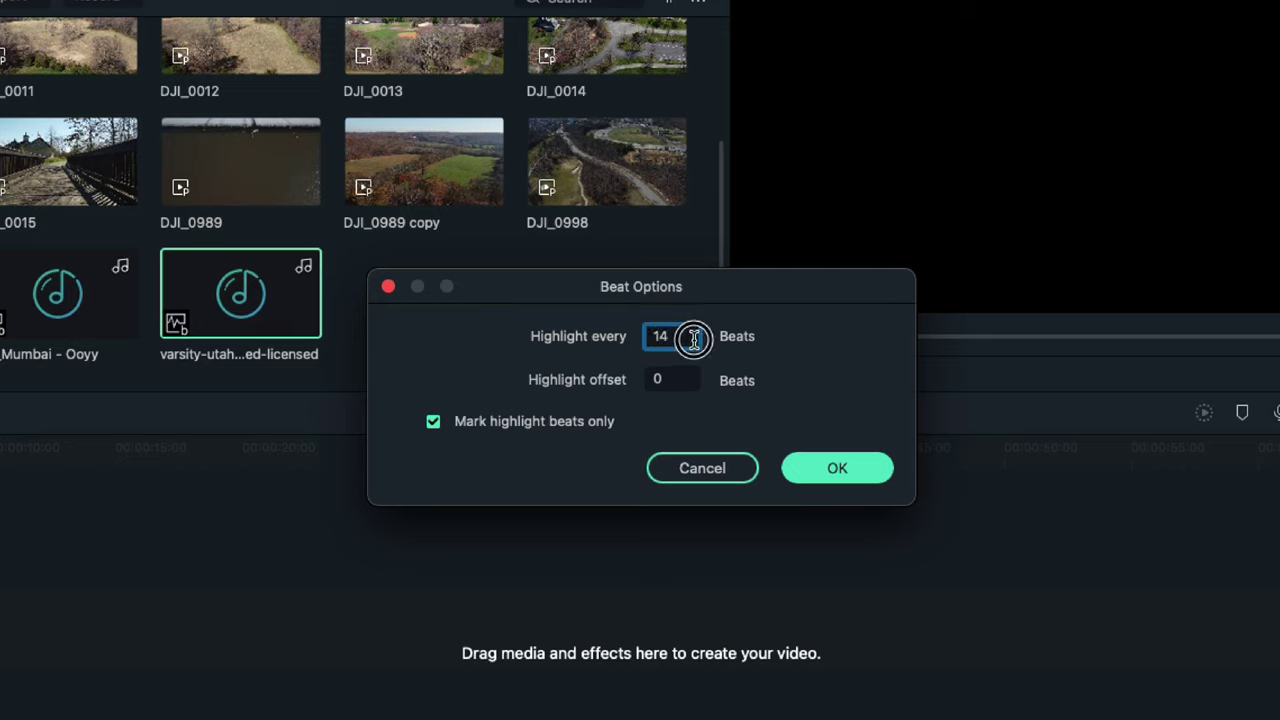
key("BackSpace")
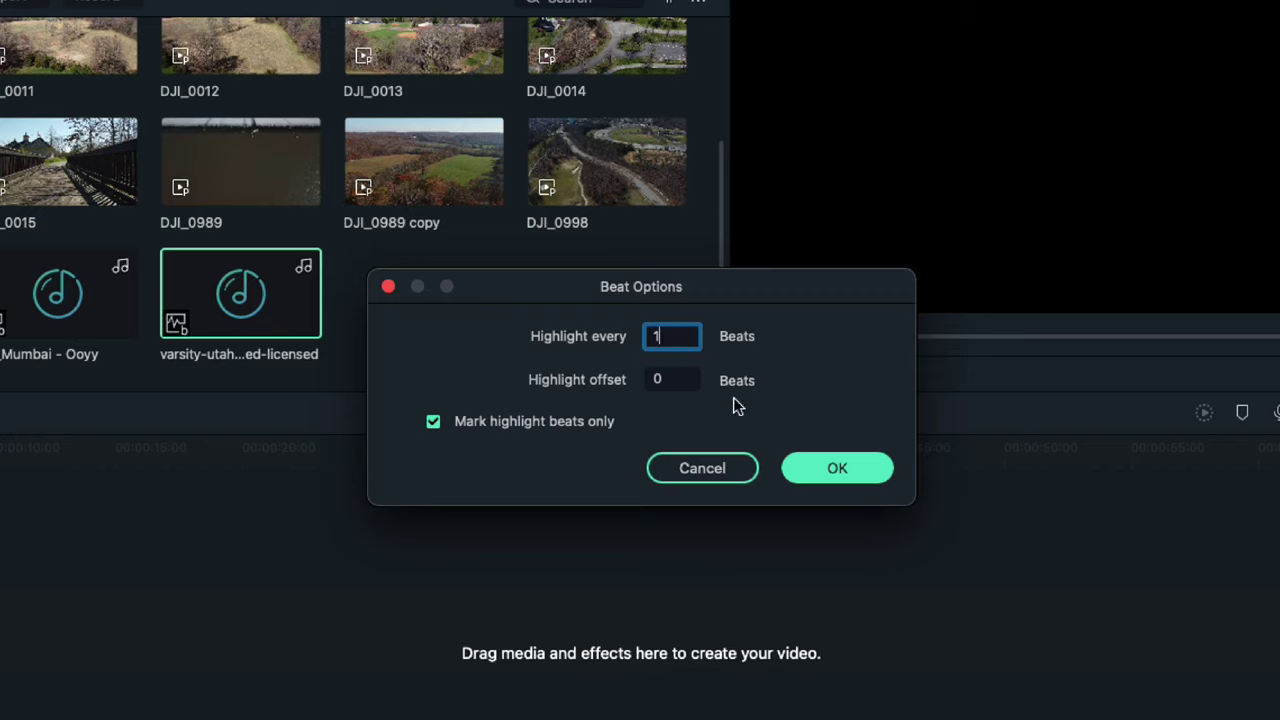
left_click(818, 470)
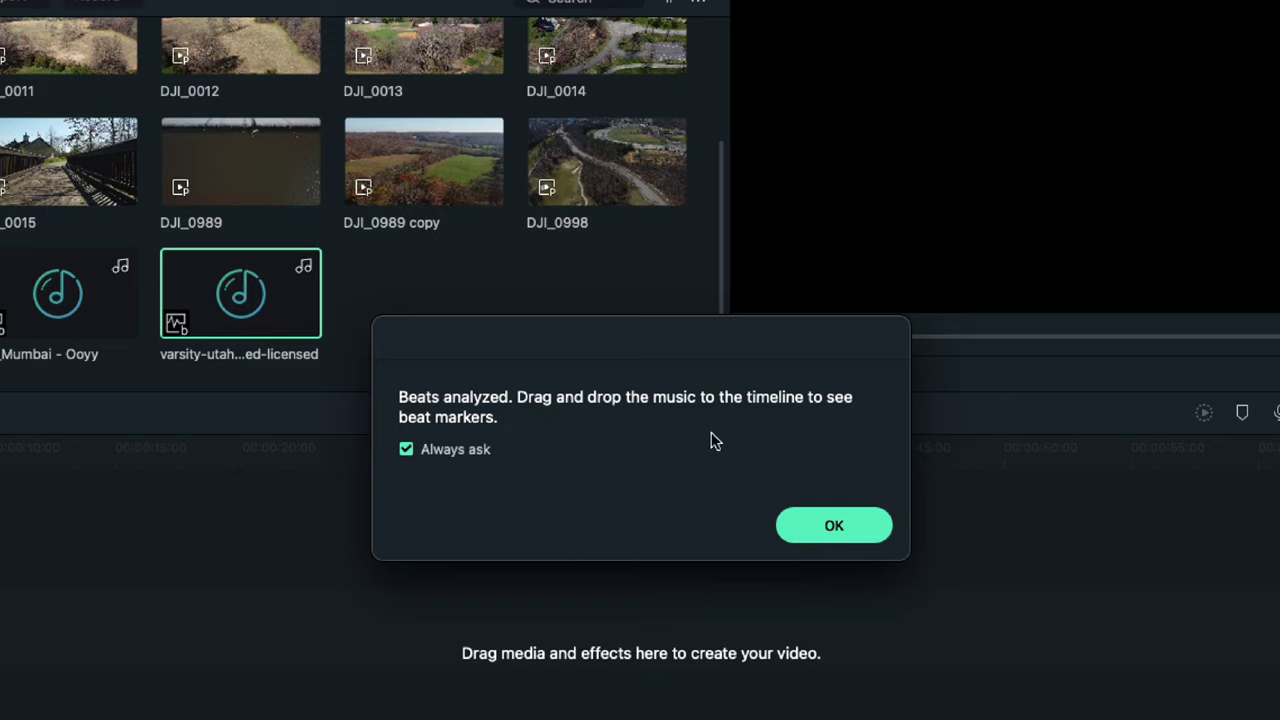
left_click(834, 527)
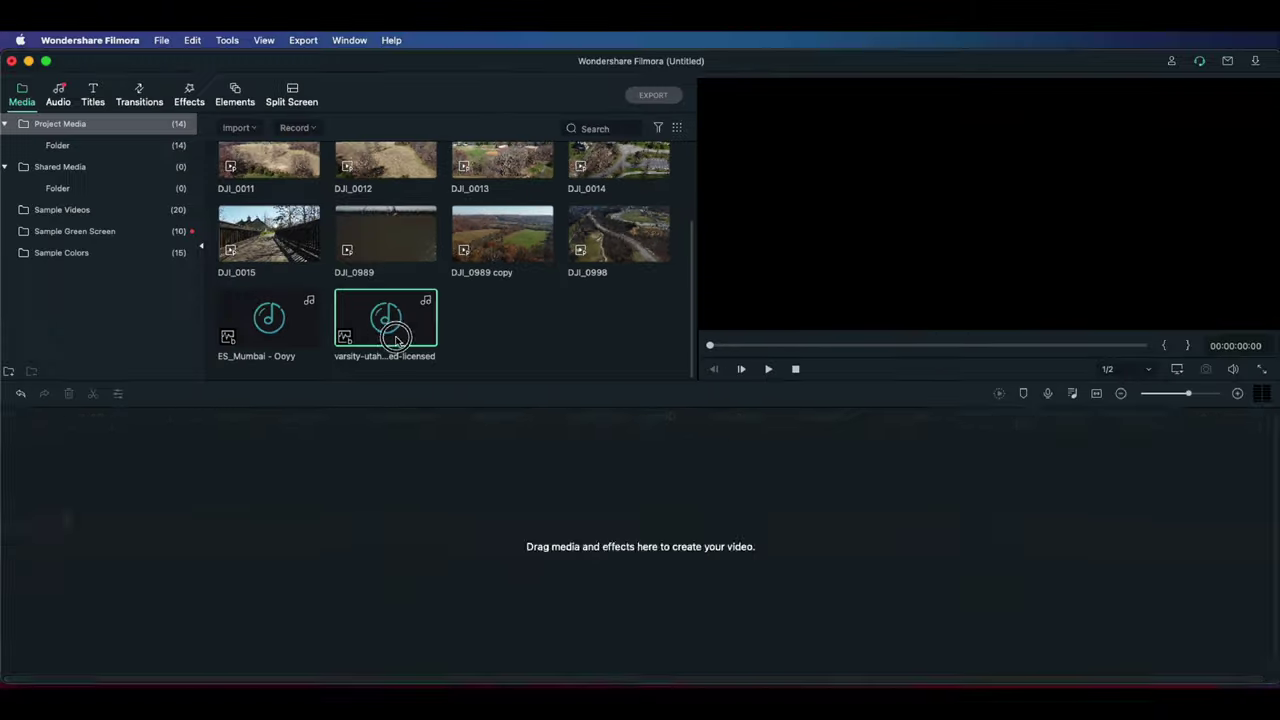
Step: Place the varsity-utah music at the start of the audio track and examine its beat markers up close
left_click_drag(395, 340, 348, 571)
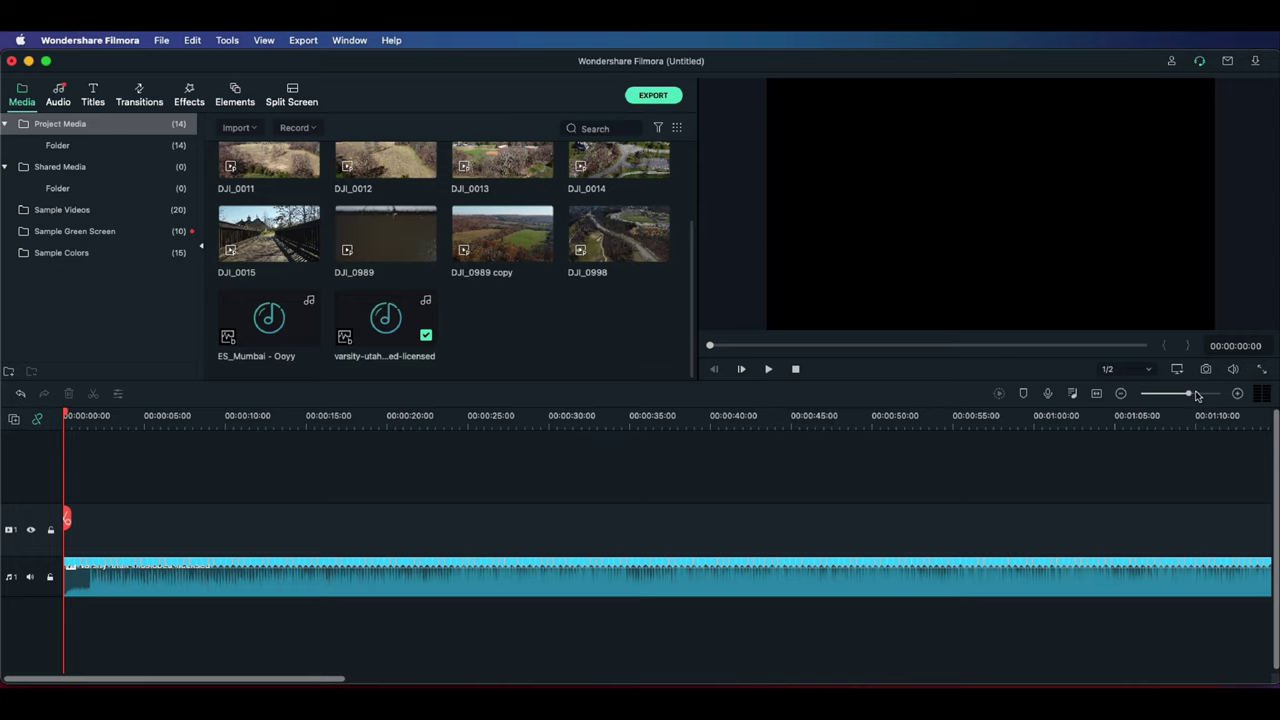
left_click_drag(1190, 397, 1219, 399)
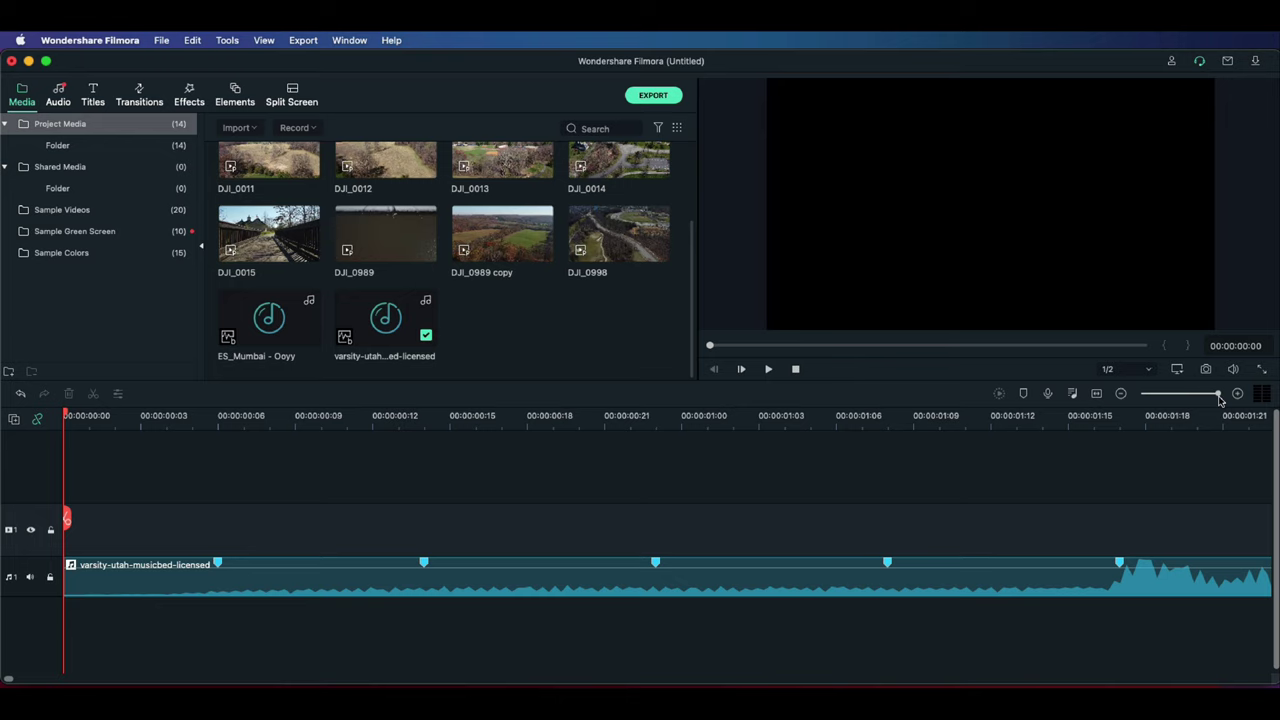
left_click_drag(1219, 399, 1205, 394)
Step: Replace the varsity-utah music on the timeline with ES_Mumbai - Ooyy, starting at 00:00:00:00, and lock its audio track
left_click(419, 583)
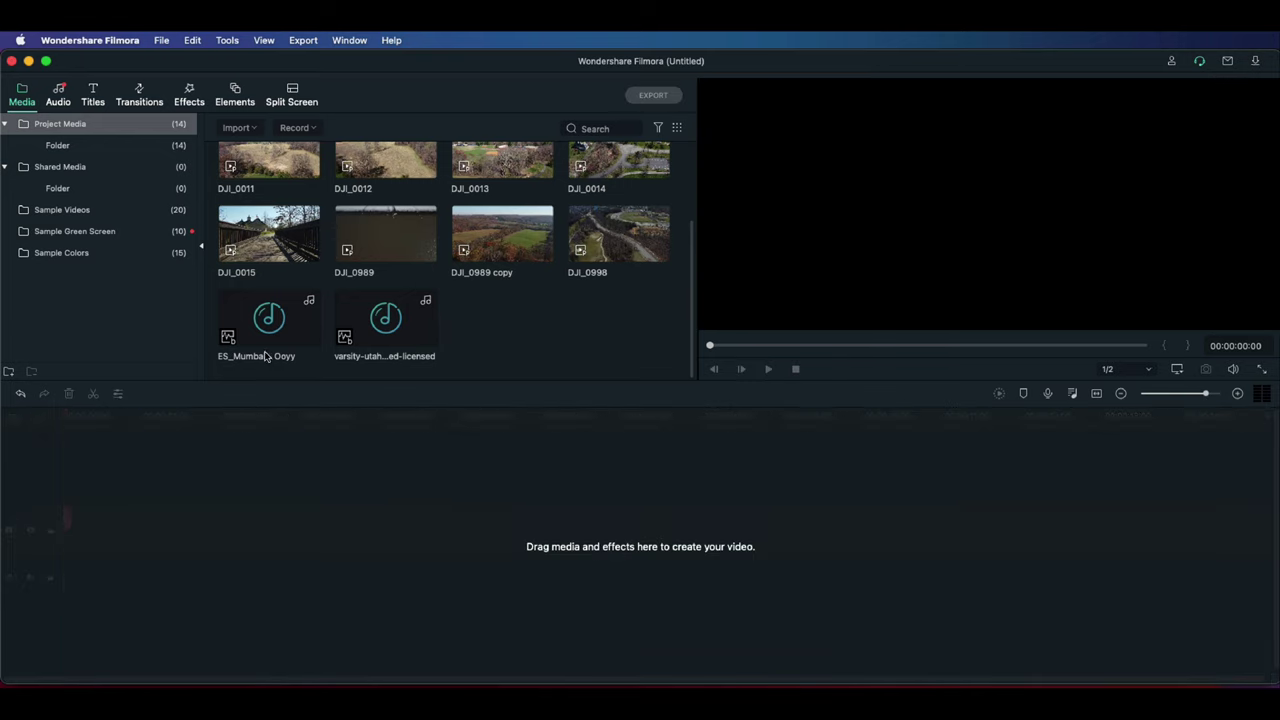
left_click_drag(263, 345, 66, 528)
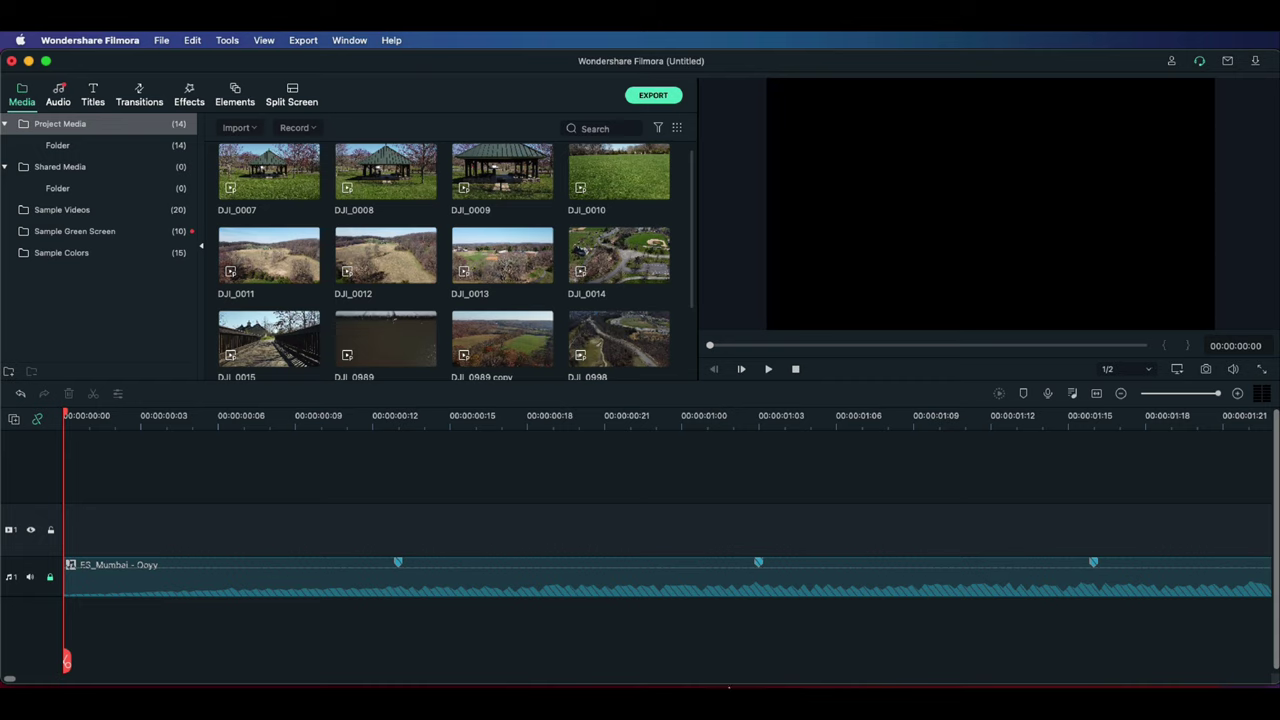
Step: Play the opening of the ES_Mumbai - Ooyy music against its beat markers and return the playhead to the start
key("space")
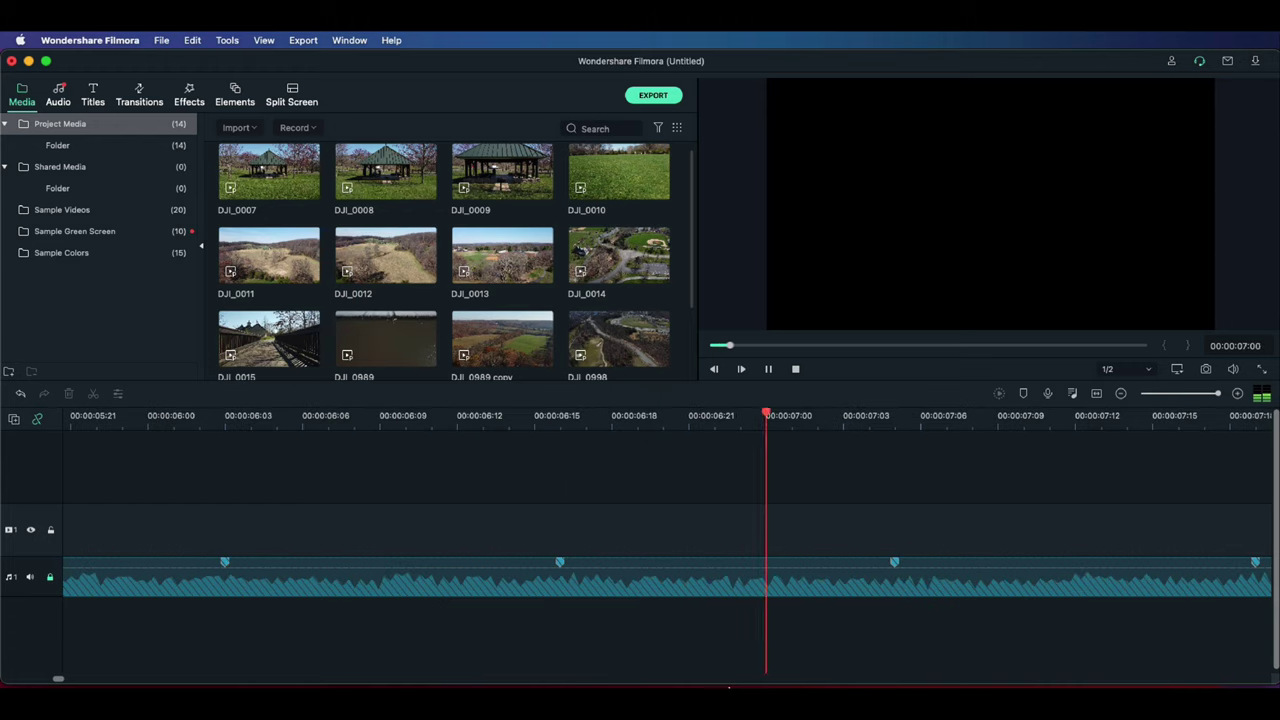
key("space")
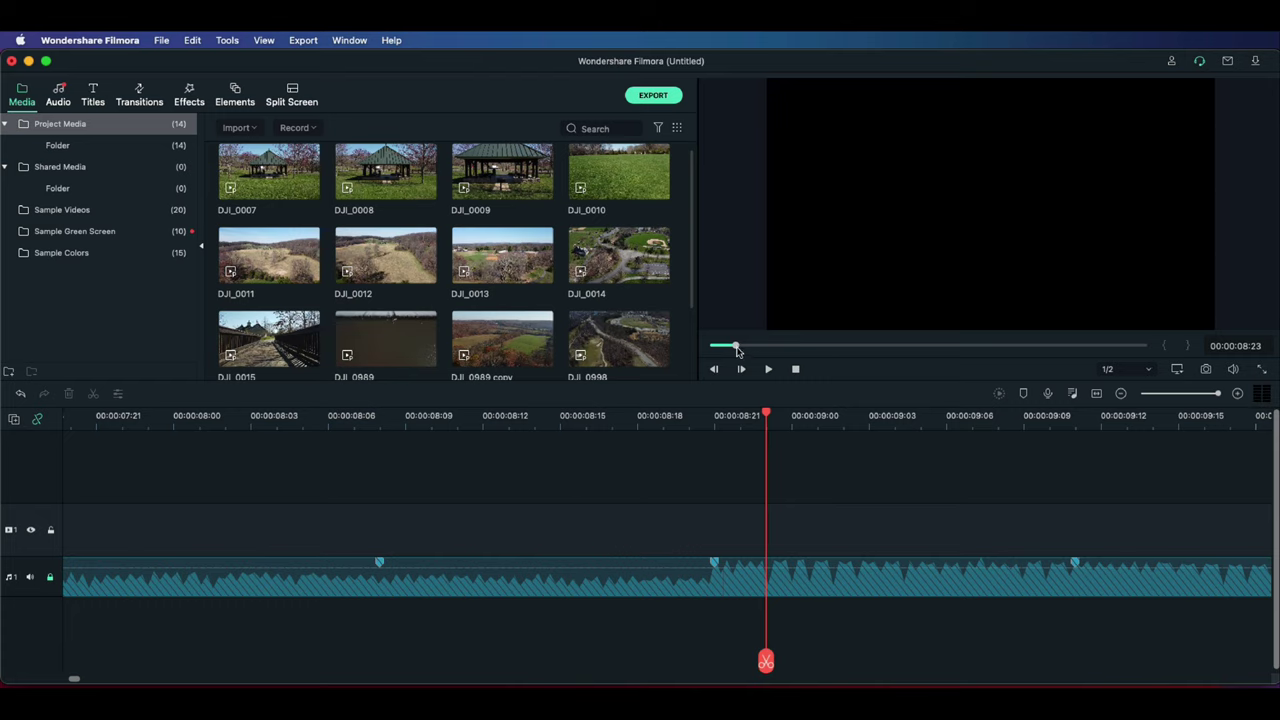
left_click_drag(737, 350, 686, 349)
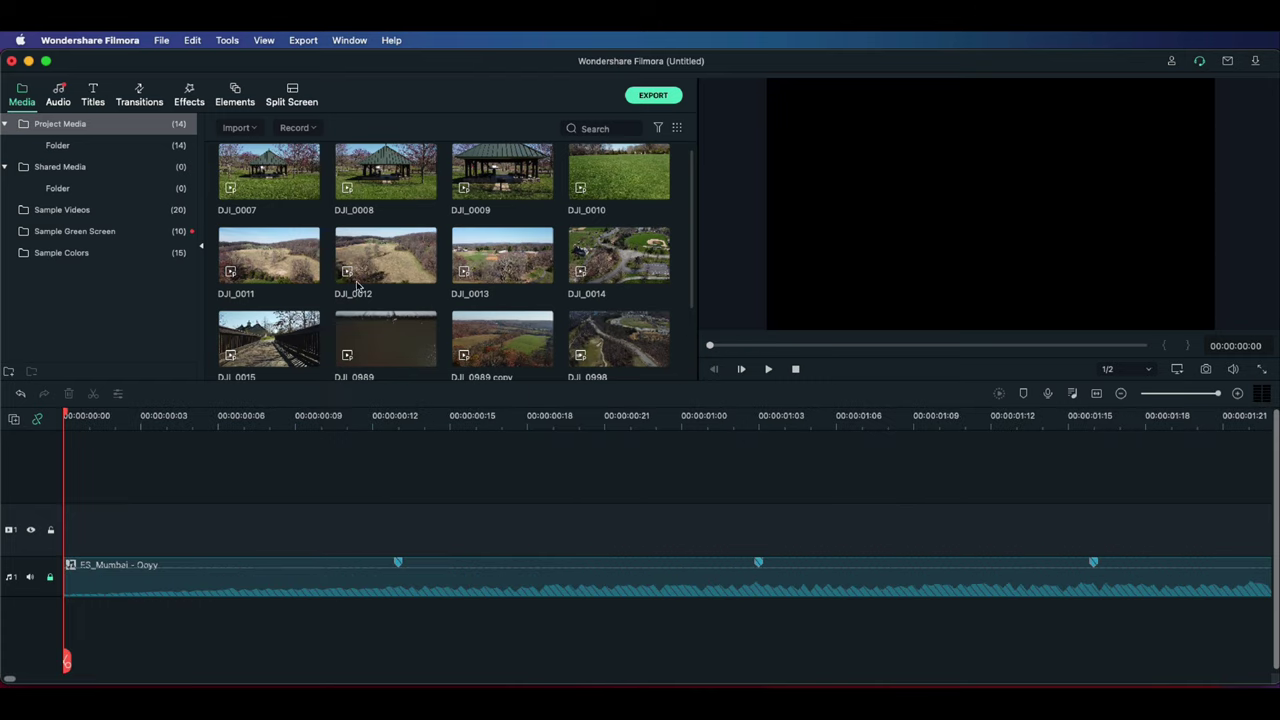
Step: Place the DJI_0989 copy clip at the start of the first video track, above the music
scroll(498, 268, "down", 3)
scroll(498, 268, "up", 2)
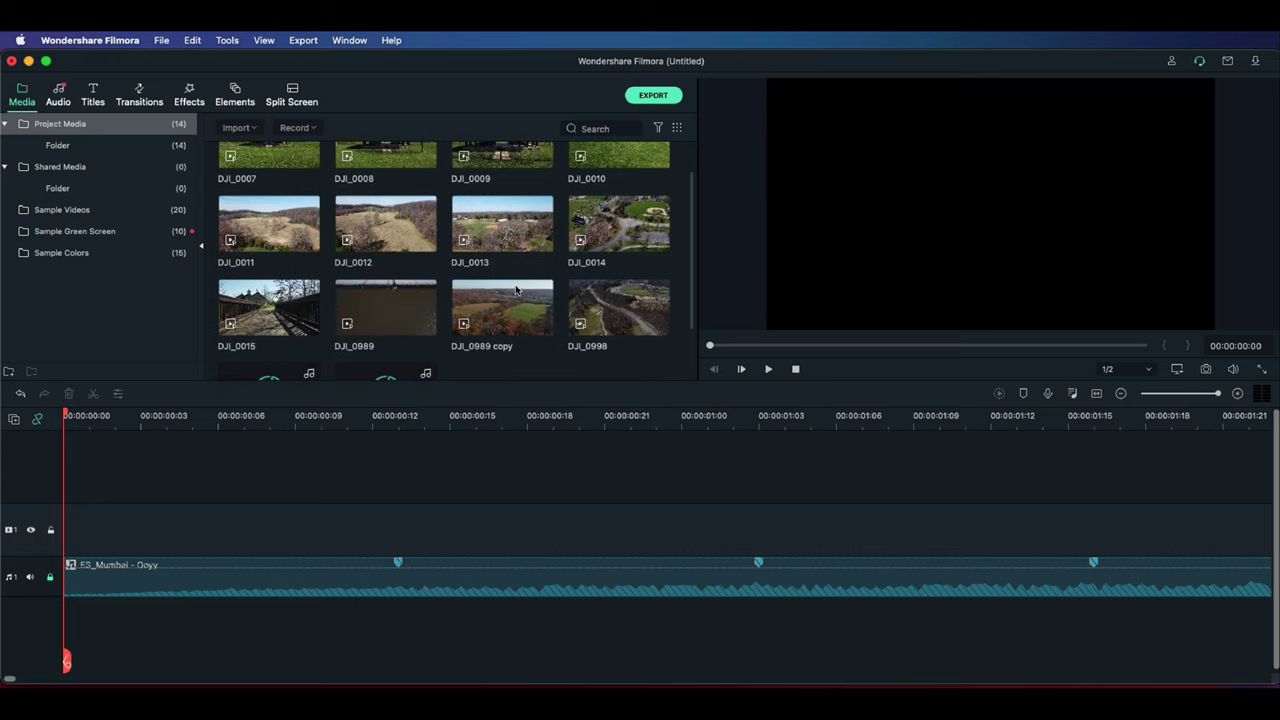
left_click_drag(505, 321, 92, 536)
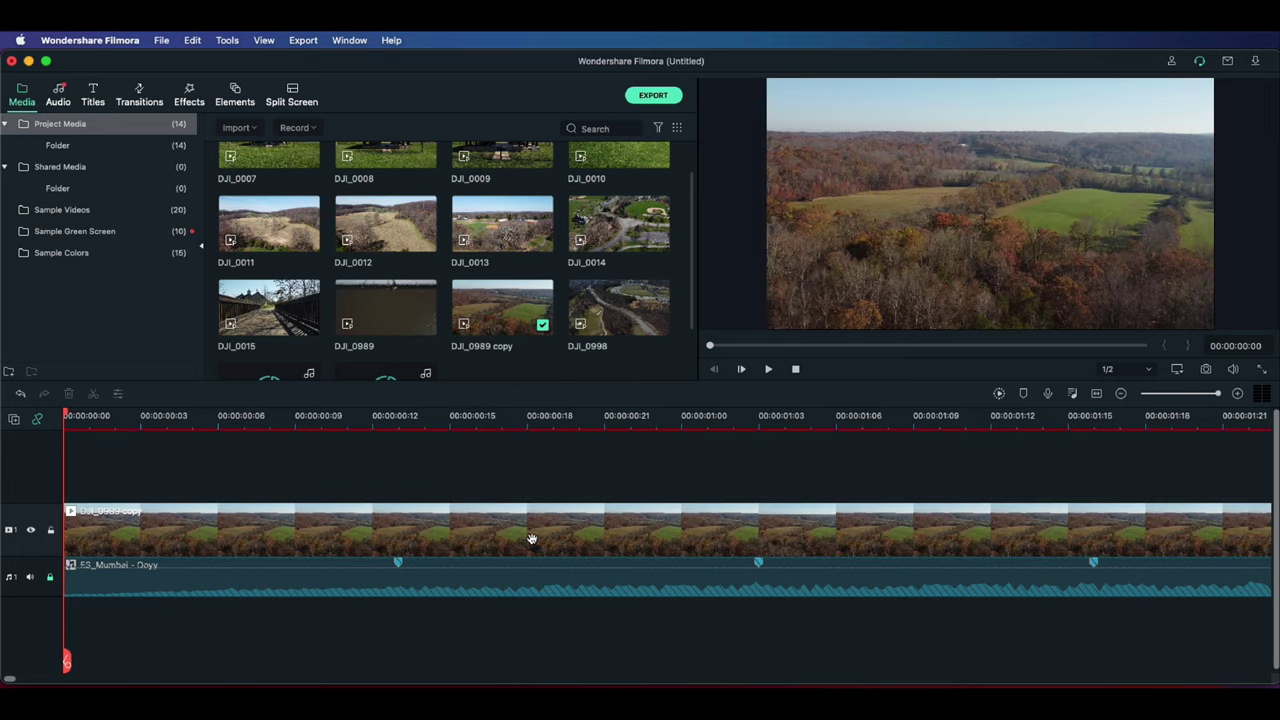
Step: Split the DJI_0989 copy clip at 00:00:02:03 and ripple delete the part before the cut
key("space")
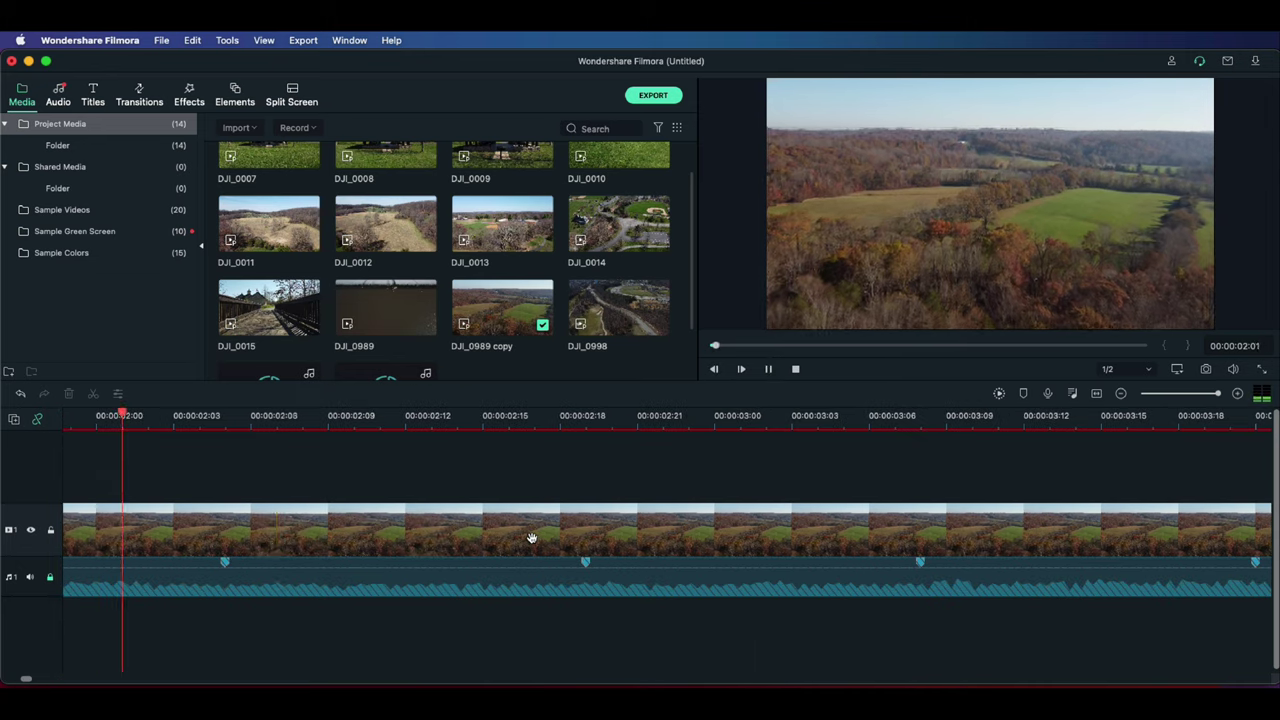
key("space")
left_click_drag(408, 417, 197, 431)
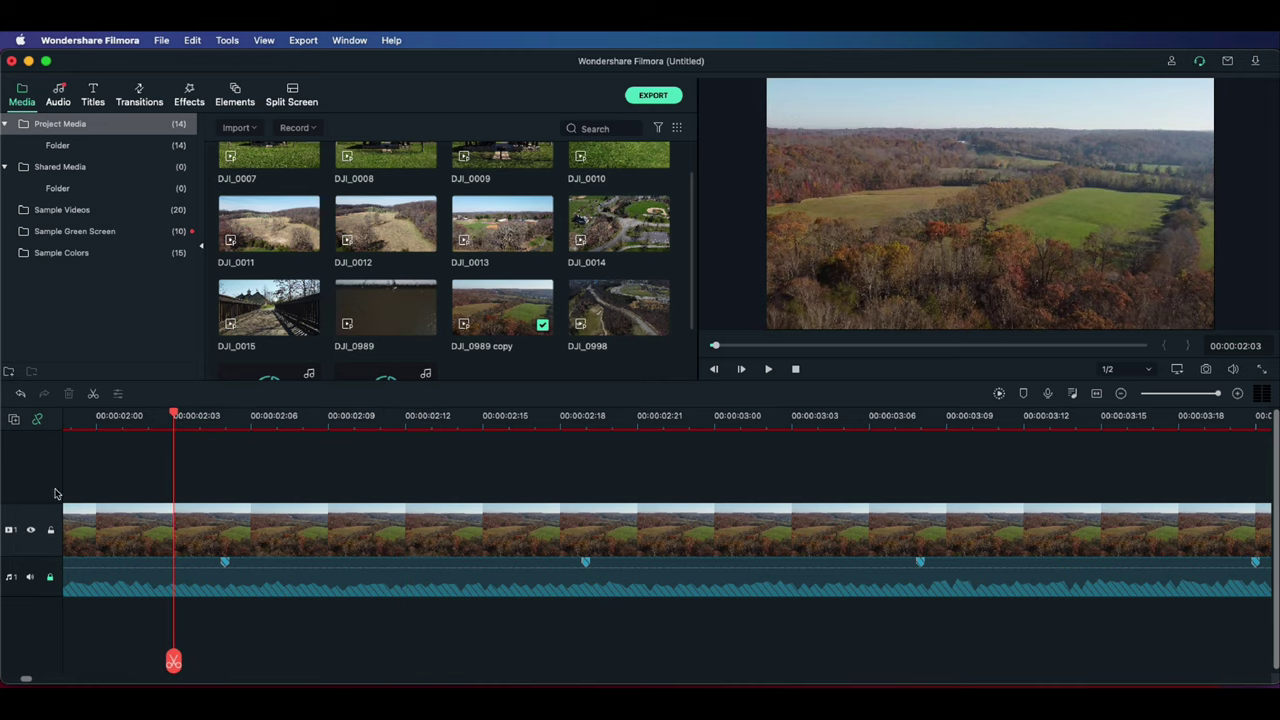
key("super+b")
left_click(130, 532)
right_click(152, 524)
left_click(198, 524)
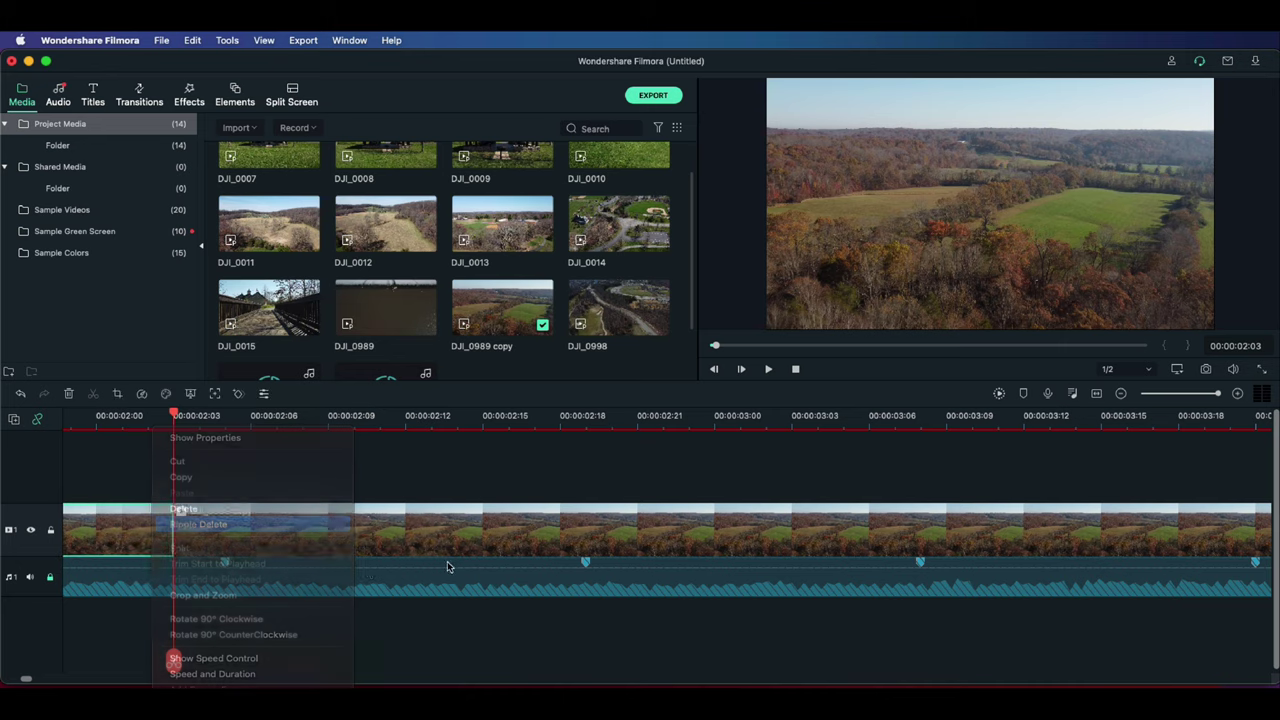
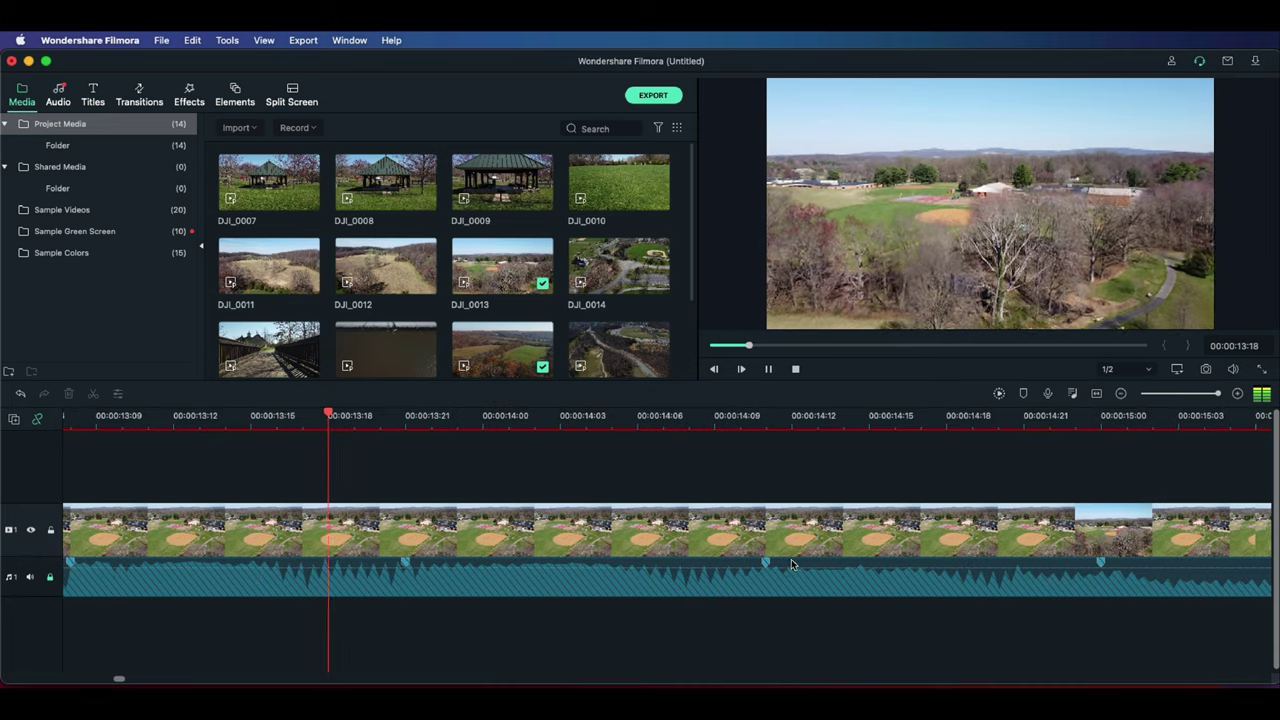
Step: Split the DJI_0013 clip at 00:00:45:03 and ripple delete the part before the cut
key("space")
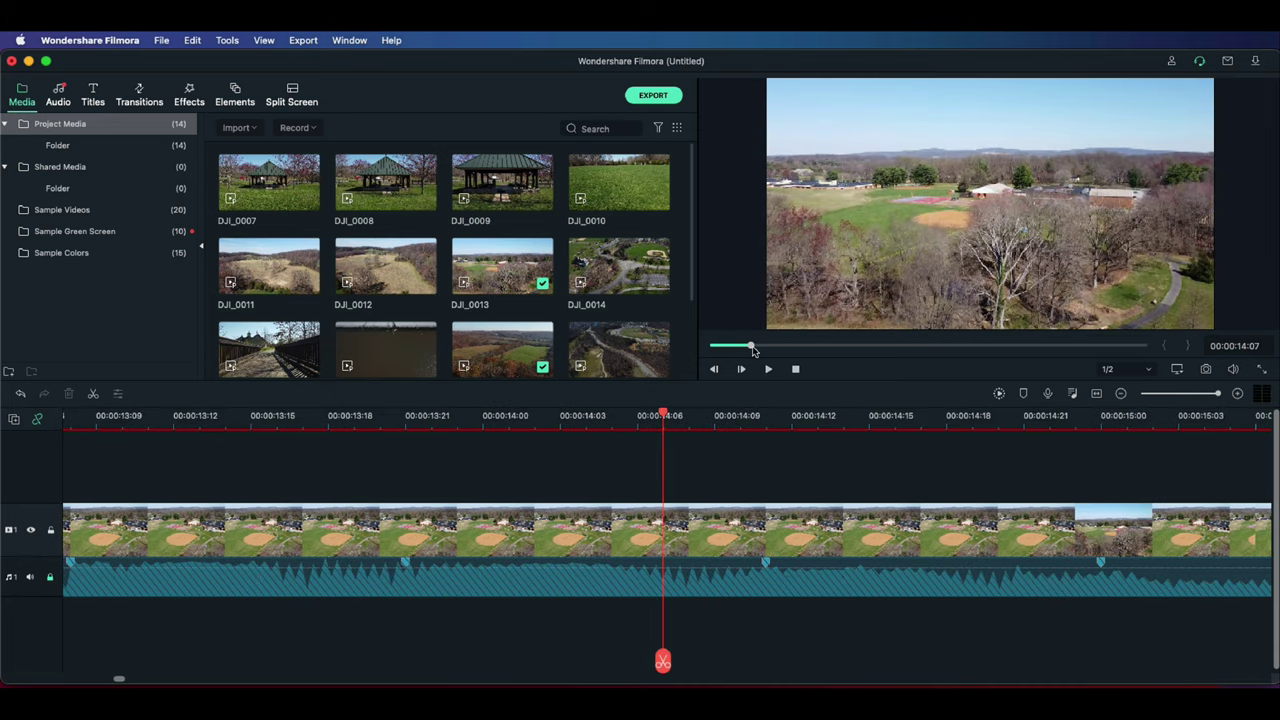
left_click_drag(752, 346, 840, 352)
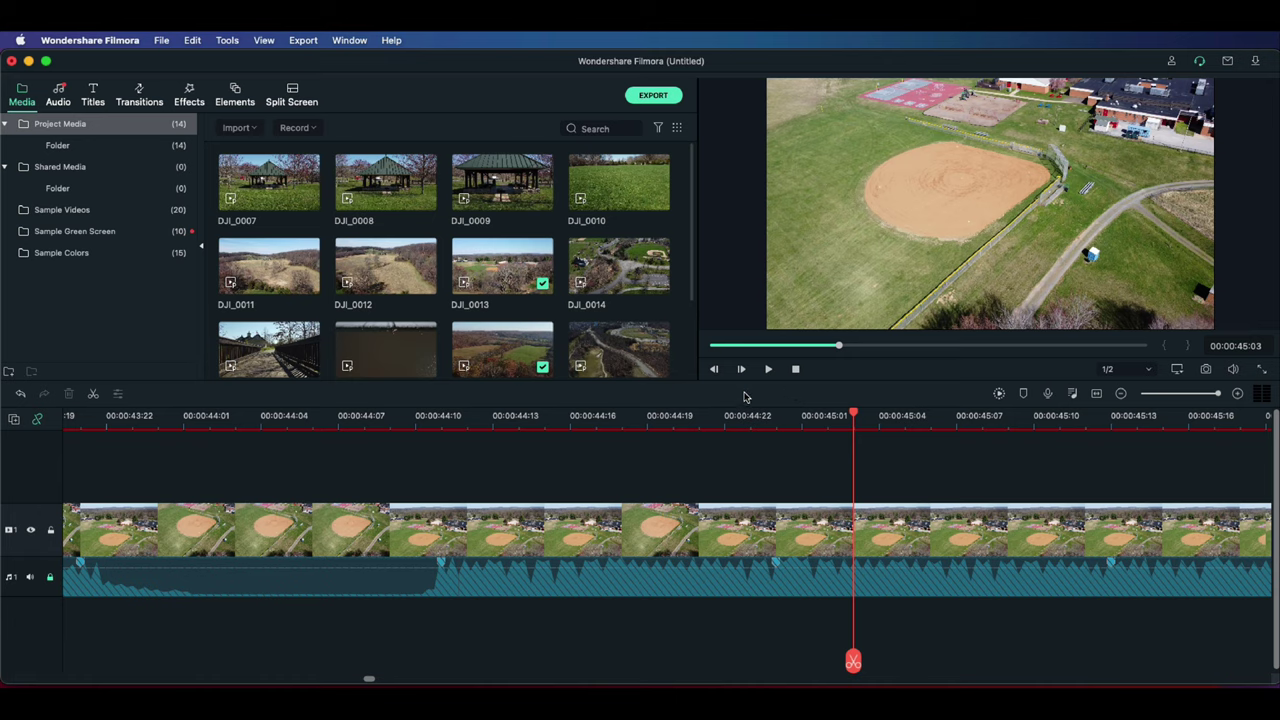
left_click(600, 530)
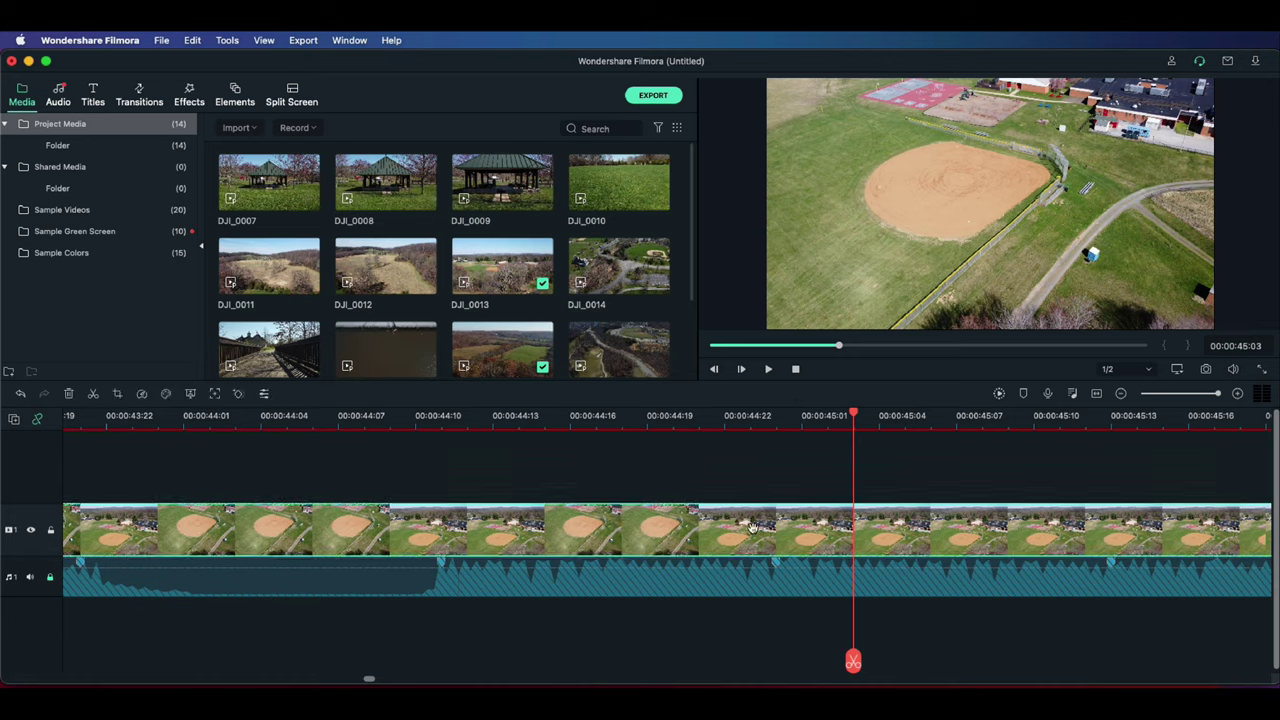
key("super+b")
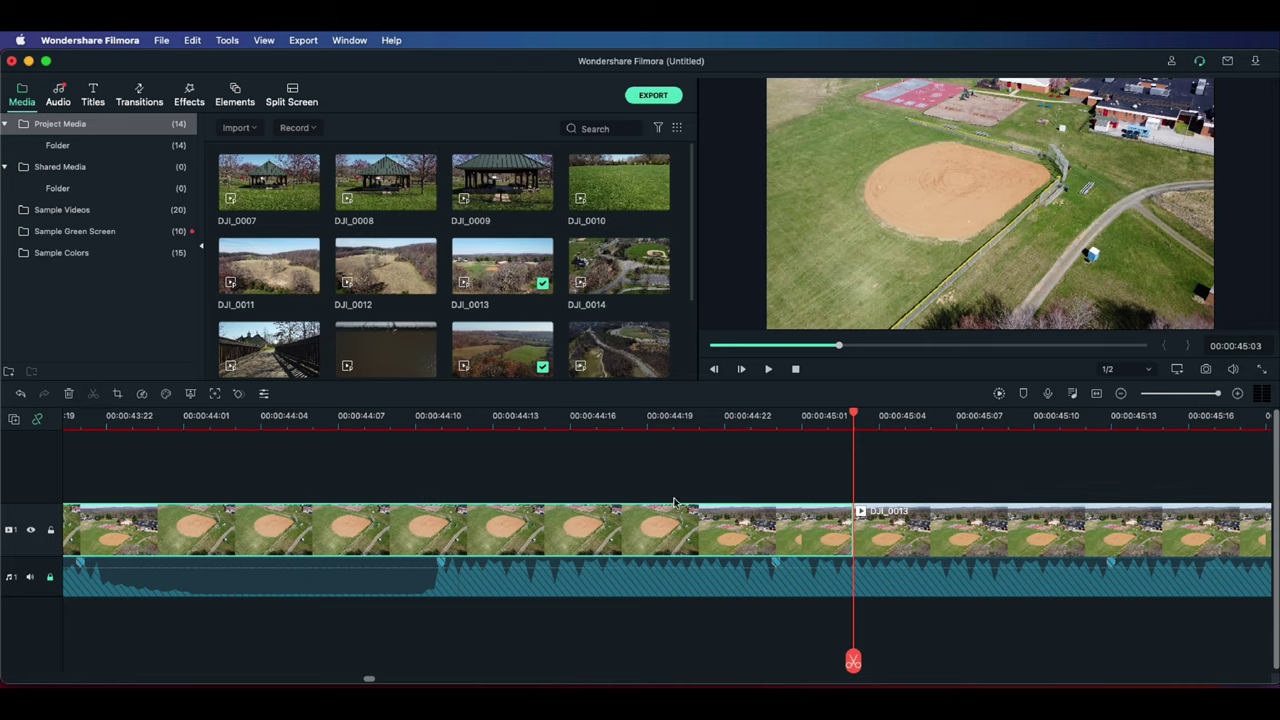
left_click(678, 527)
right_click(678, 527)
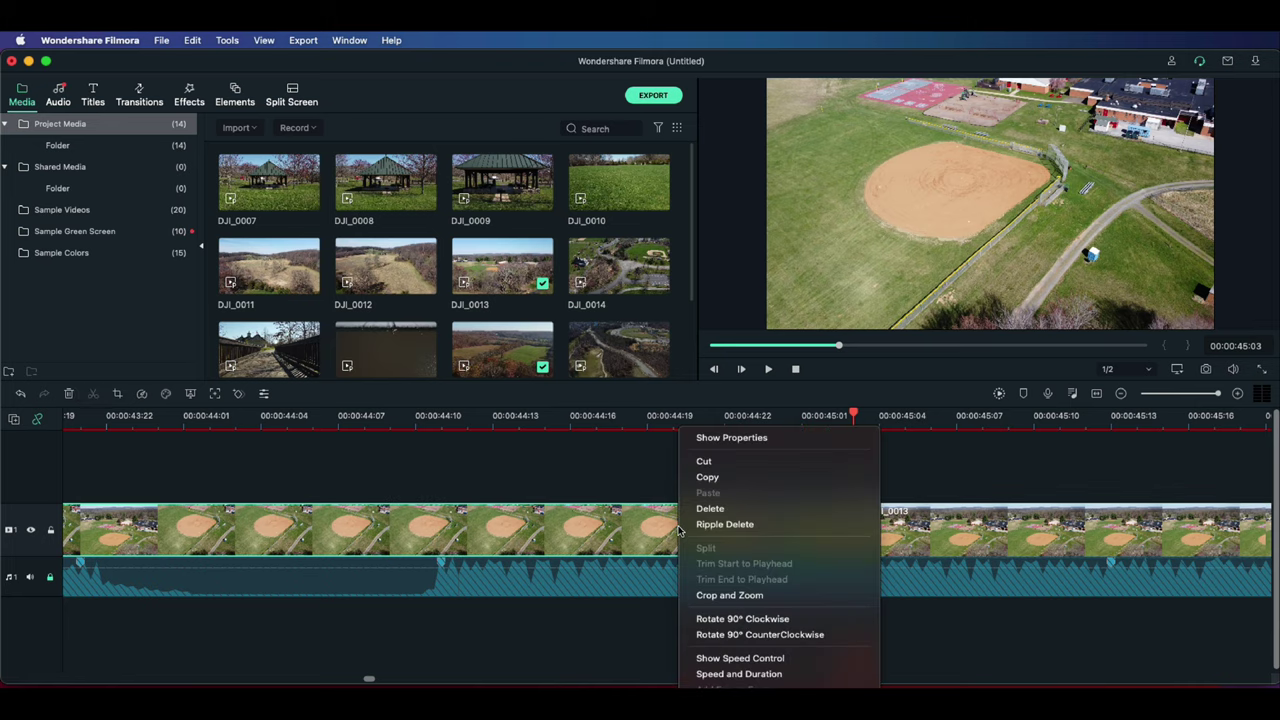
left_click(730, 524)
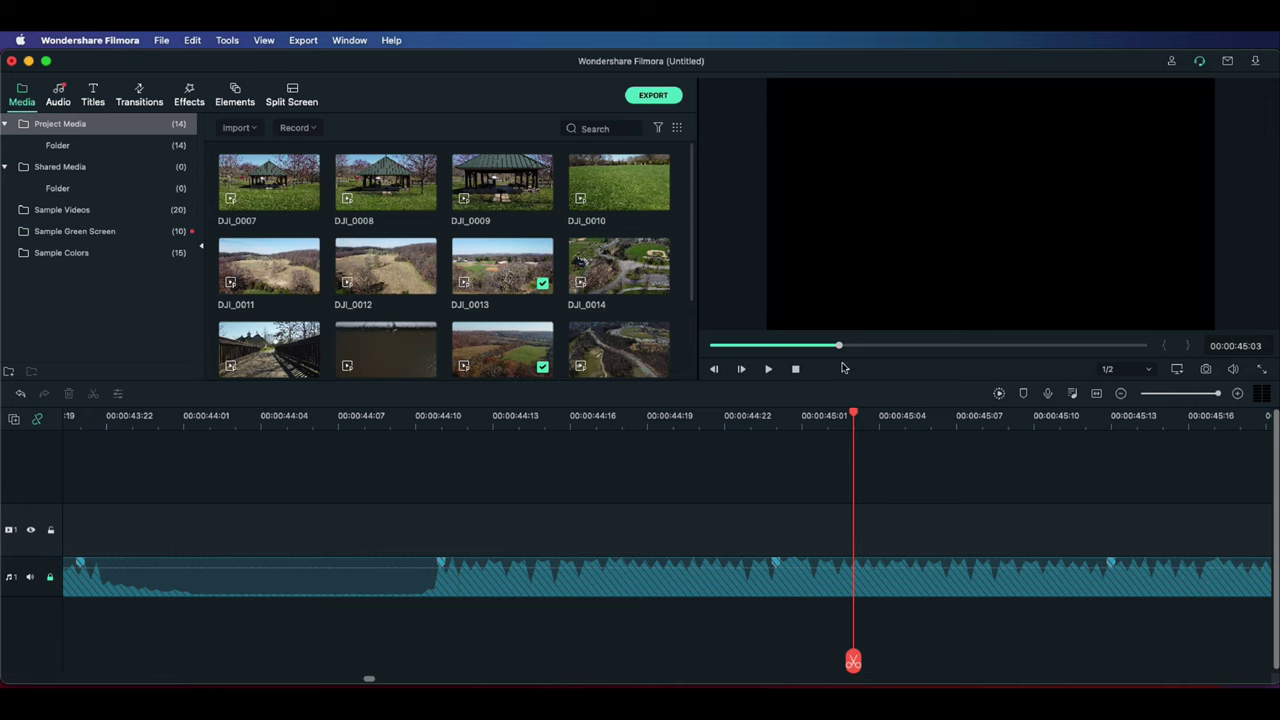
Step: Split the DJI_0013 clip at 00:00:13:07, one frame before the beat marker, and ripple delete the part after the cut
left_click_drag(840, 351, 736, 346)
key("space")
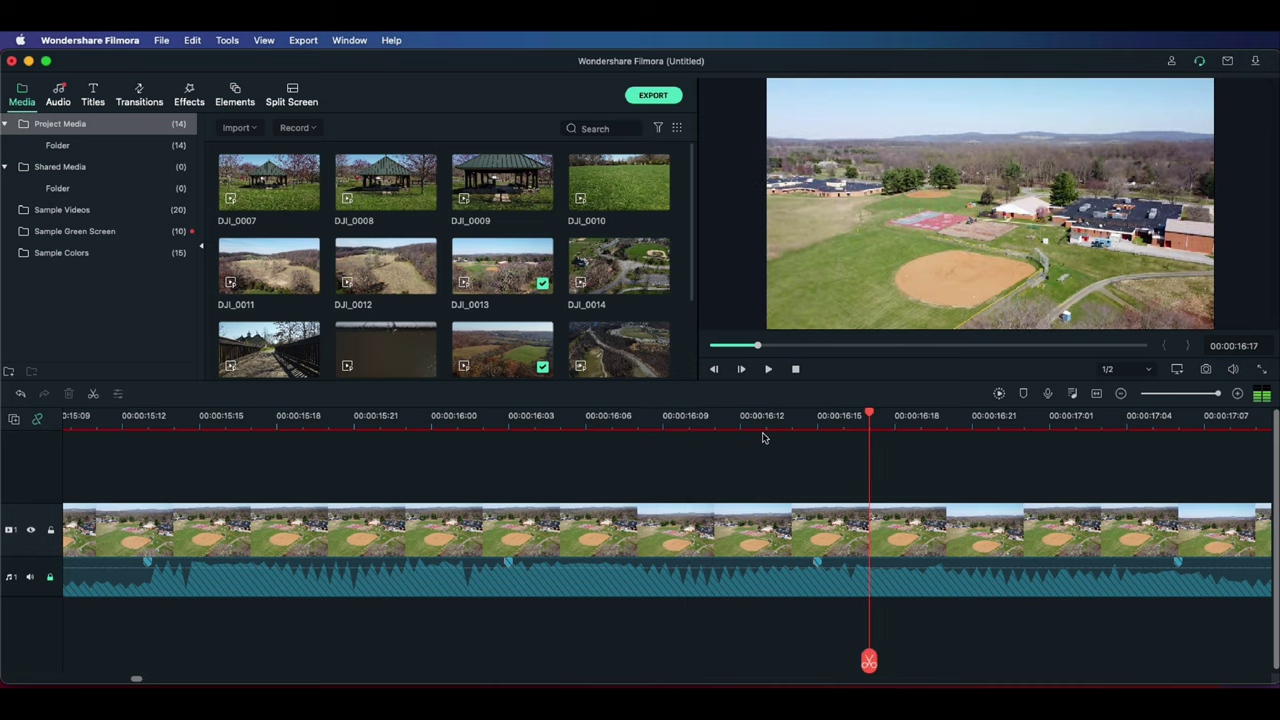
left_click(845, 415)
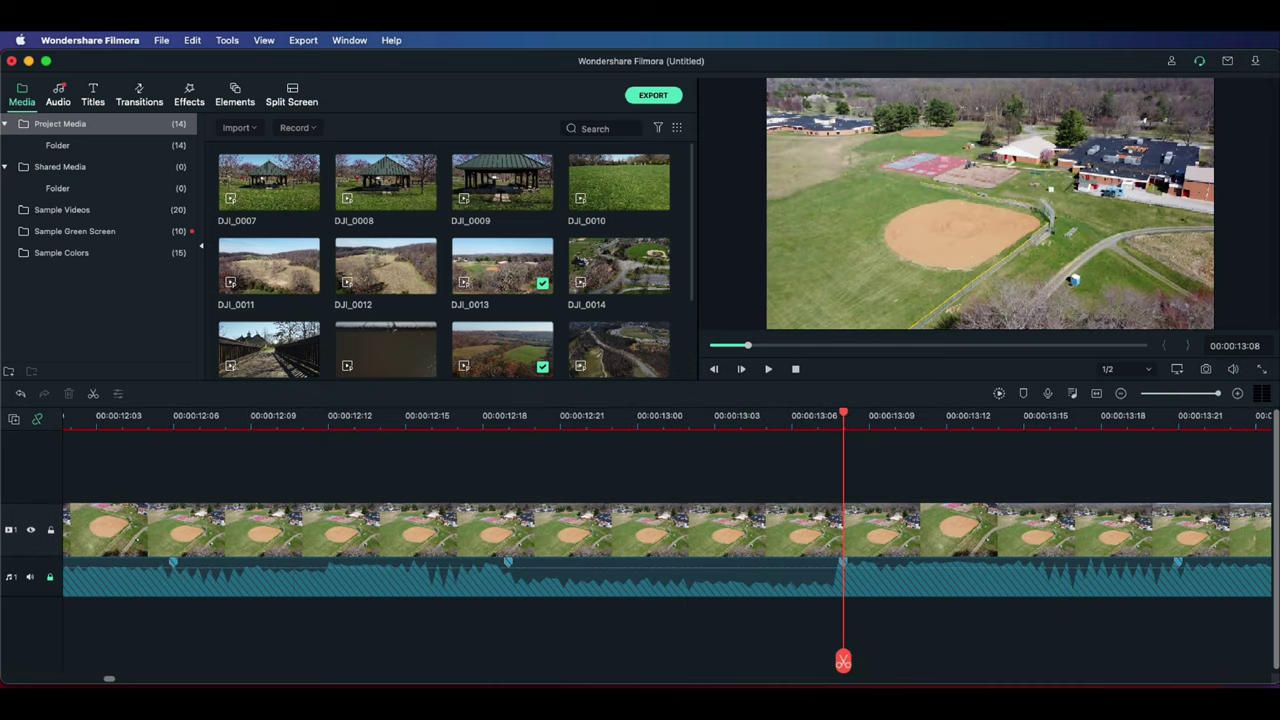
left_click(845, 417)
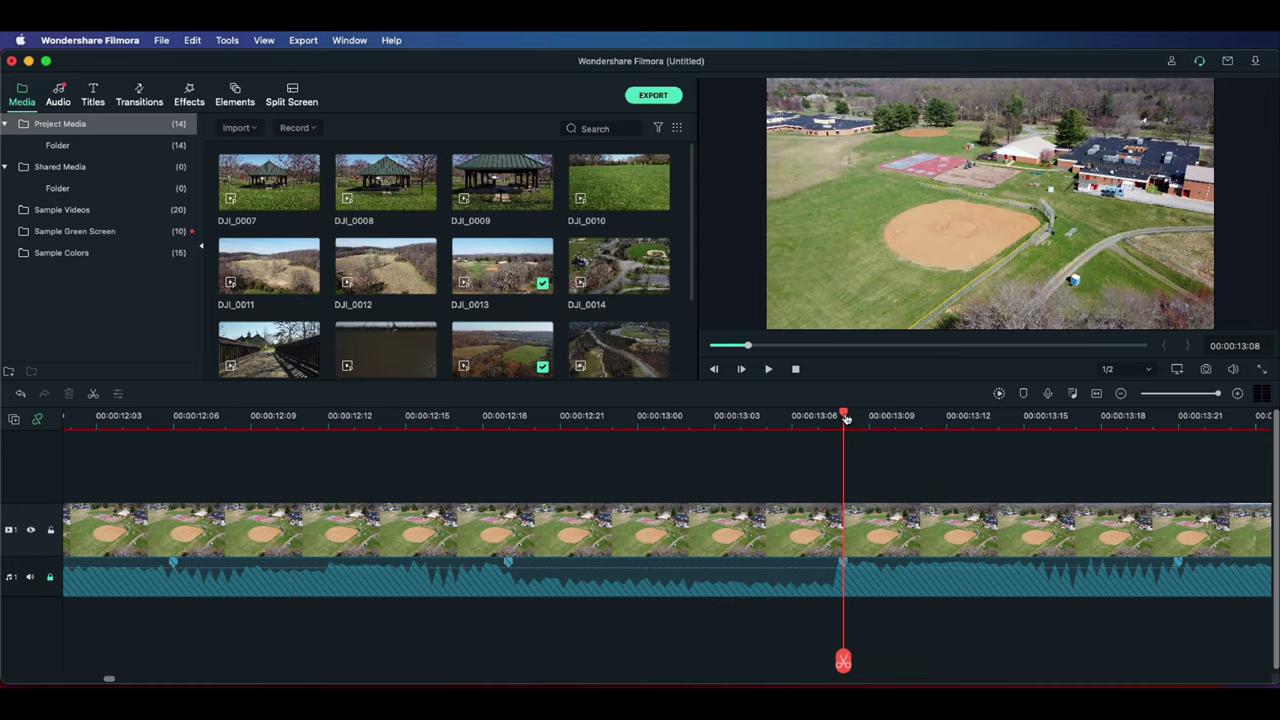
left_click_drag(845, 417, 818, 415)
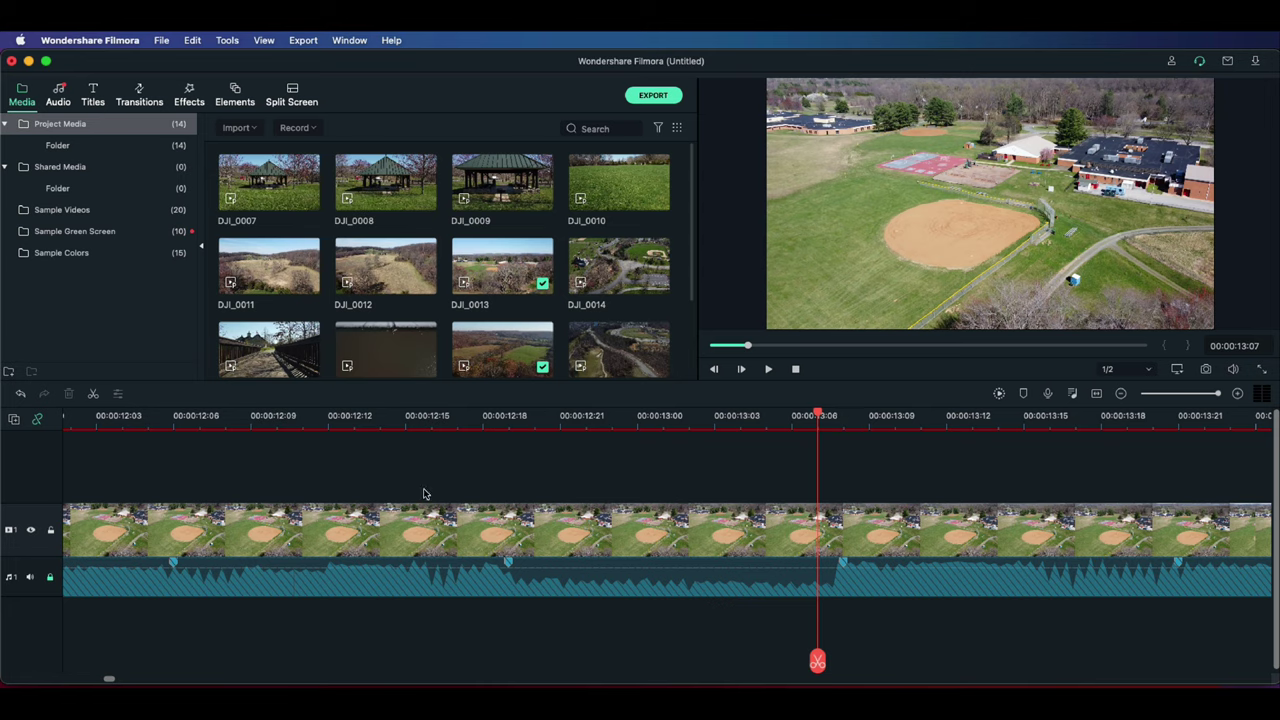
right_click(878, 523)
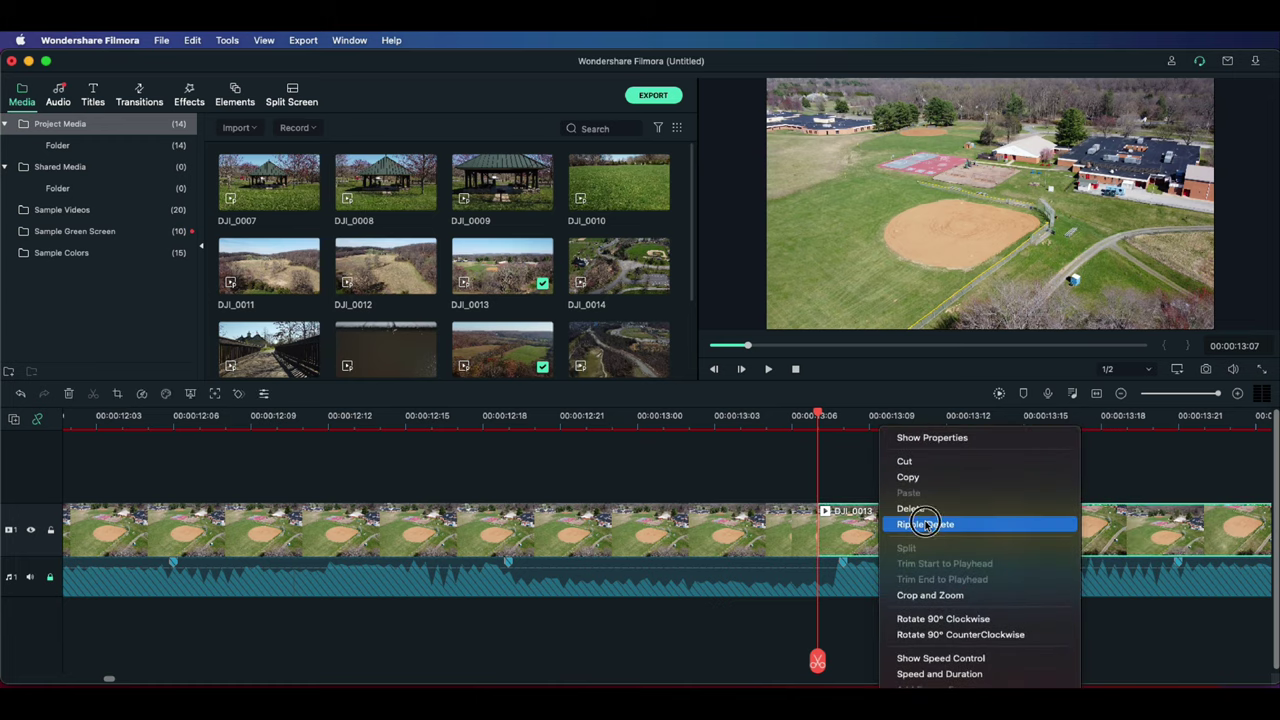
left_click(925, 524)
Step: Add the DJI_0011 clip directly after DJI_0013 and ripple delete its portion before a split at 00:00:22:23
left_click_drag(269, 265, 853, 530)
key("space")
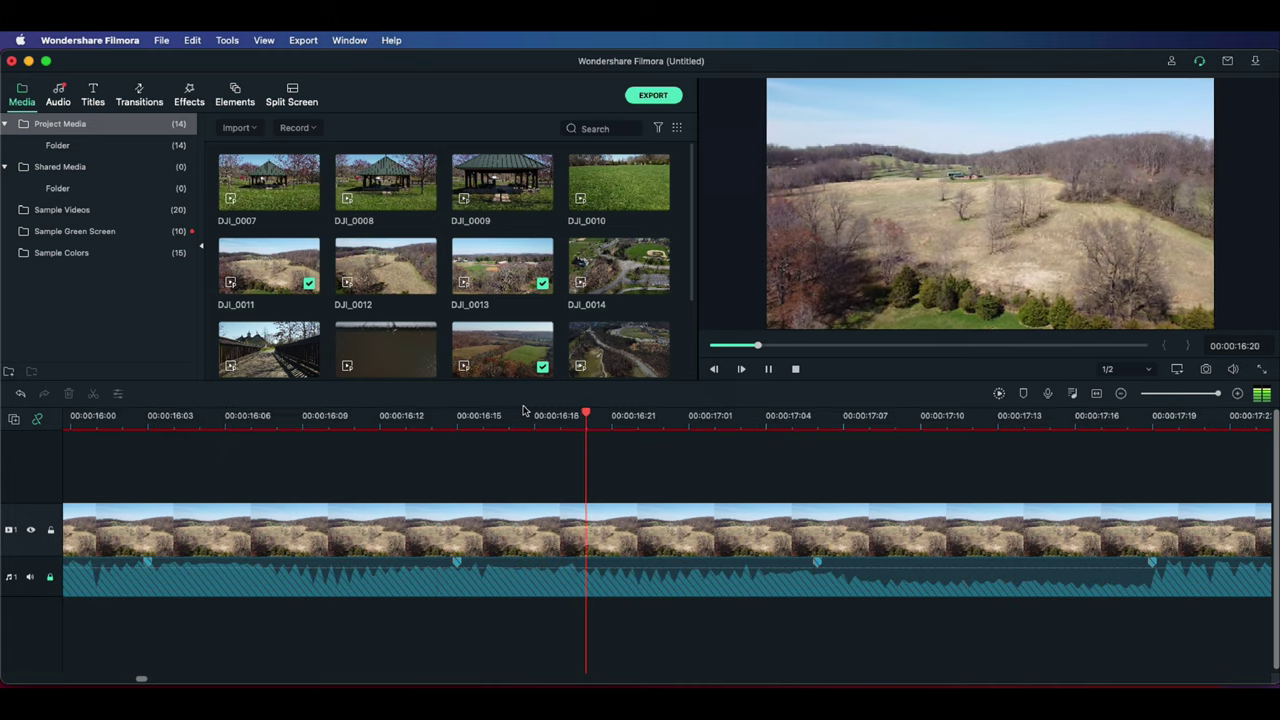
key("space")
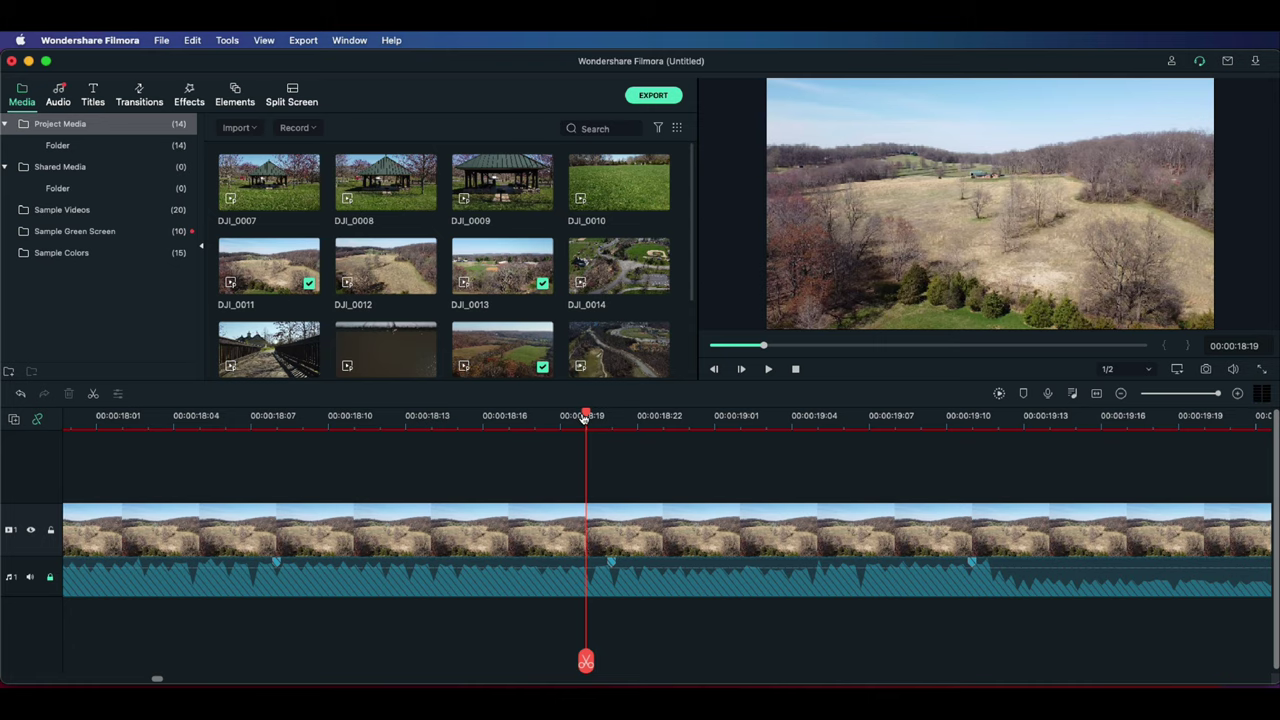
key("space")
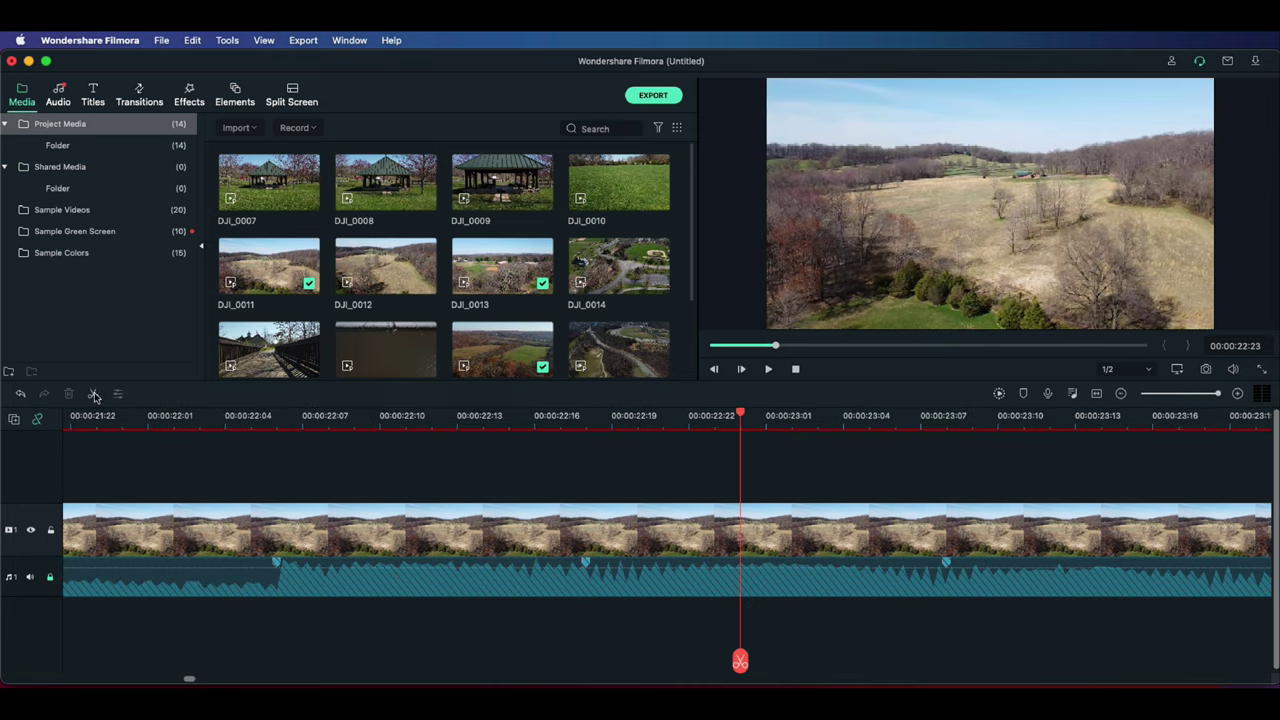
left_click(623, 531)
right_click(624, 538)
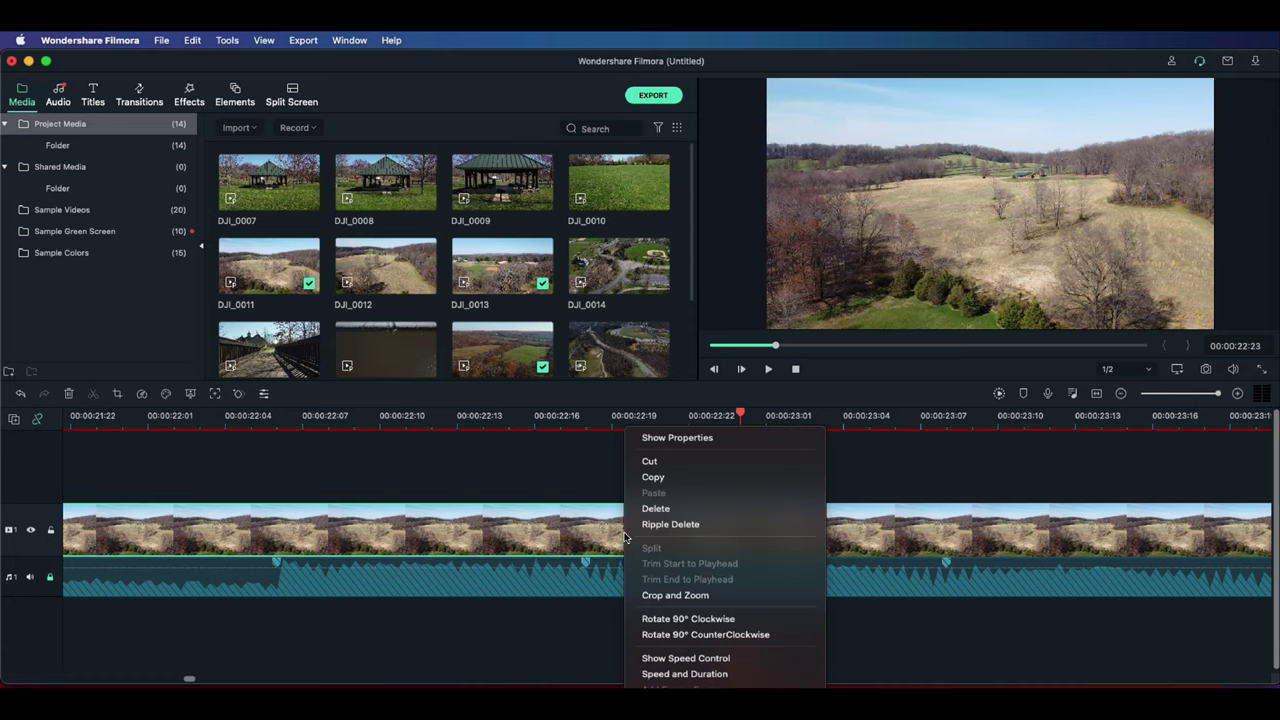
left_click(690, 525)
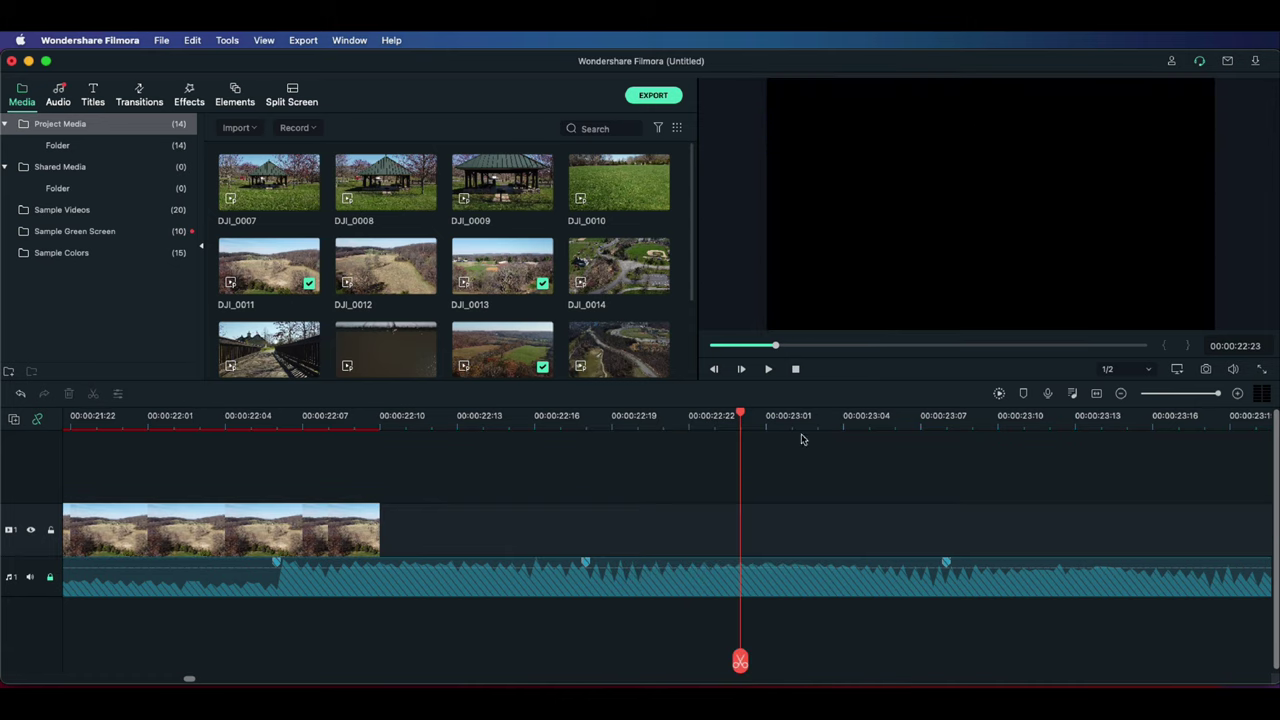
Step: Split the DJI_0011 clip at 00:00:17:17, one frame before the beat marker, and delete the part after the cut
key("space")
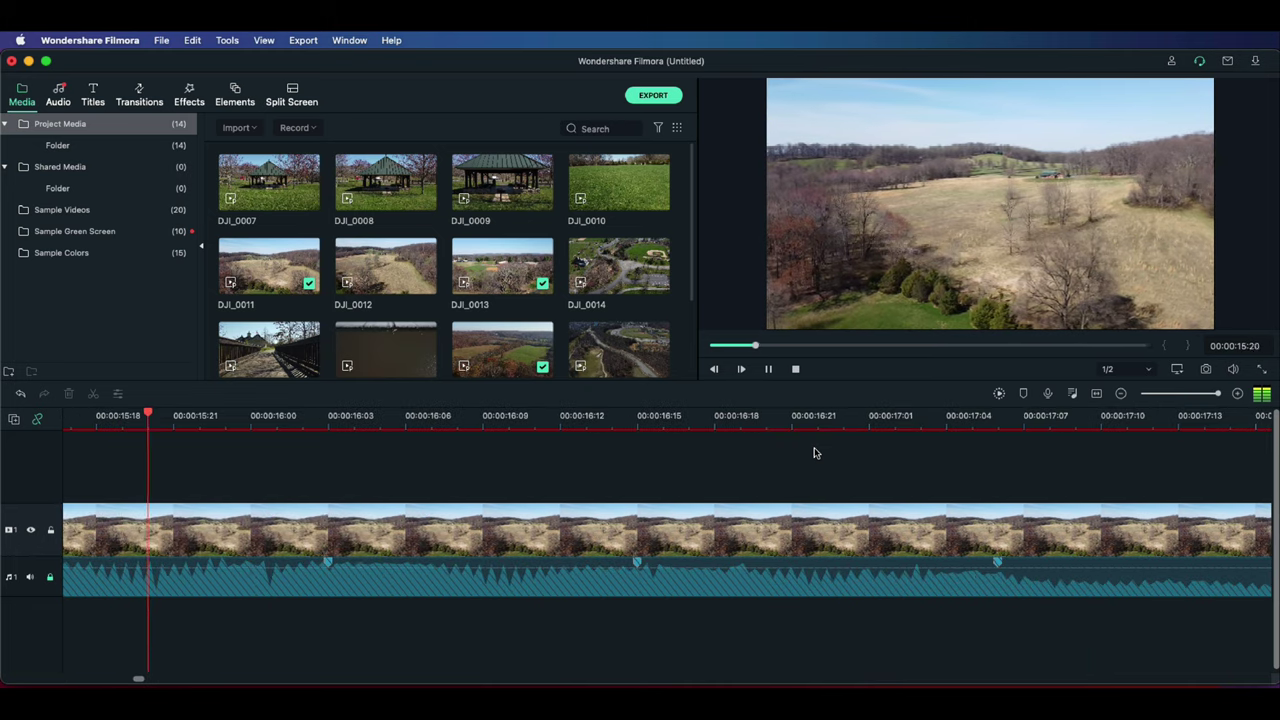
key("space")
left_click_drag(228, 420, 122, 417)
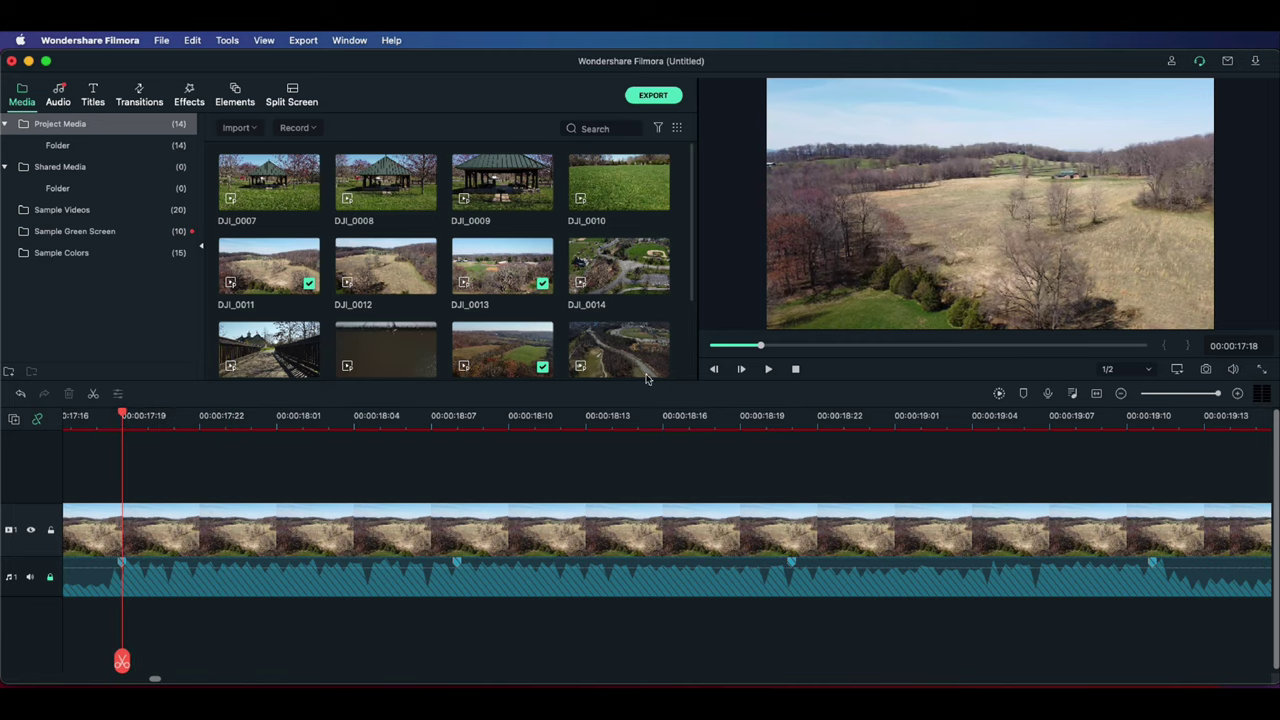
left_click(713, 370)
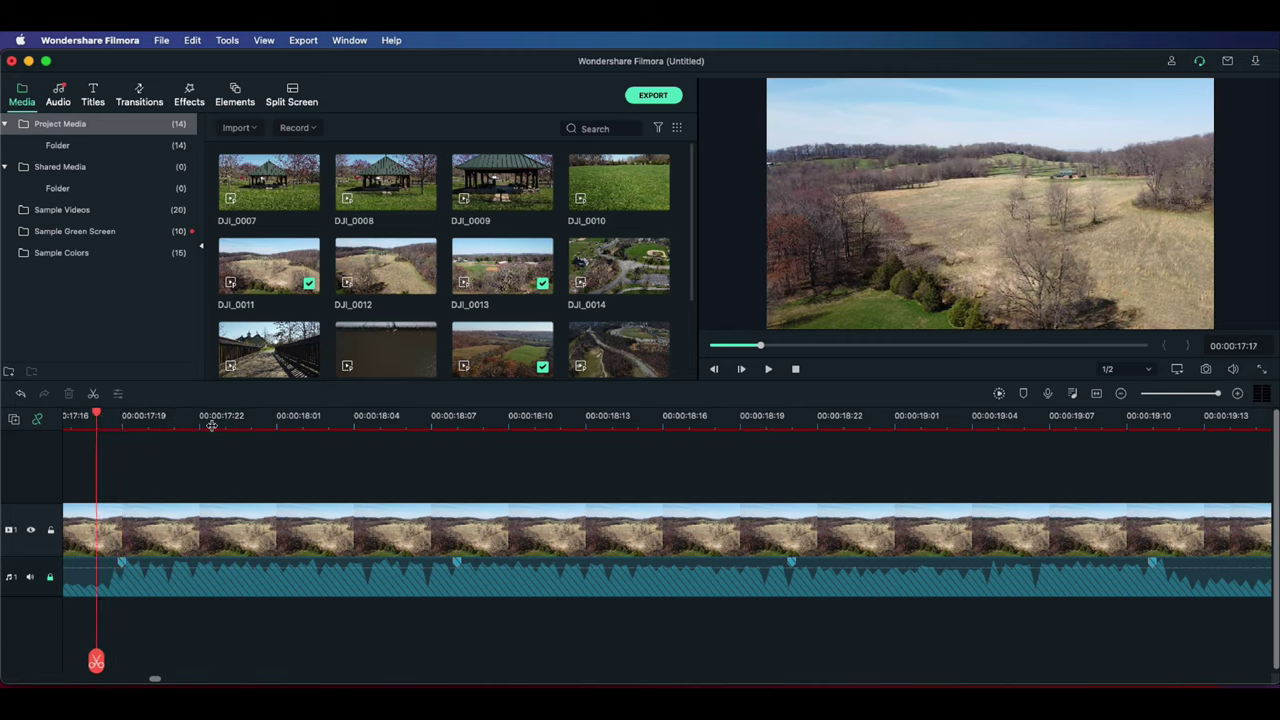
left_click(93, 395)
left_click(323, 510)
right_click(331, 511)
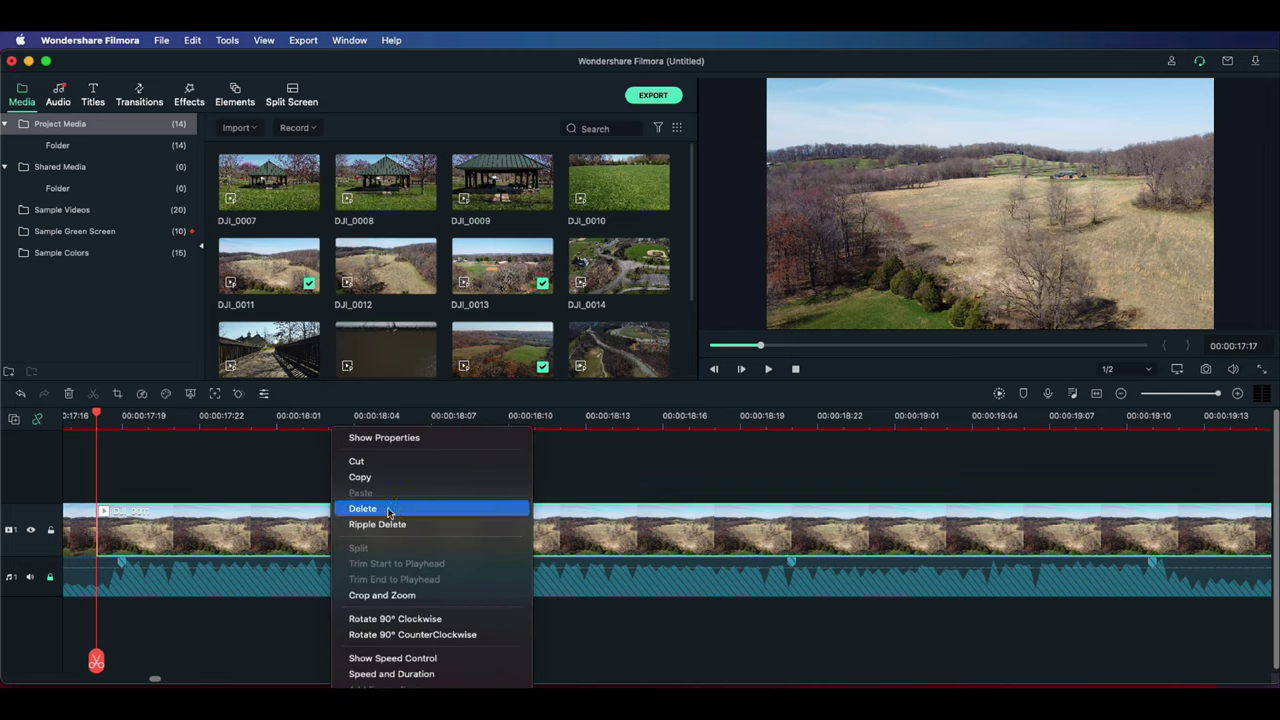
left_click(388, 510)
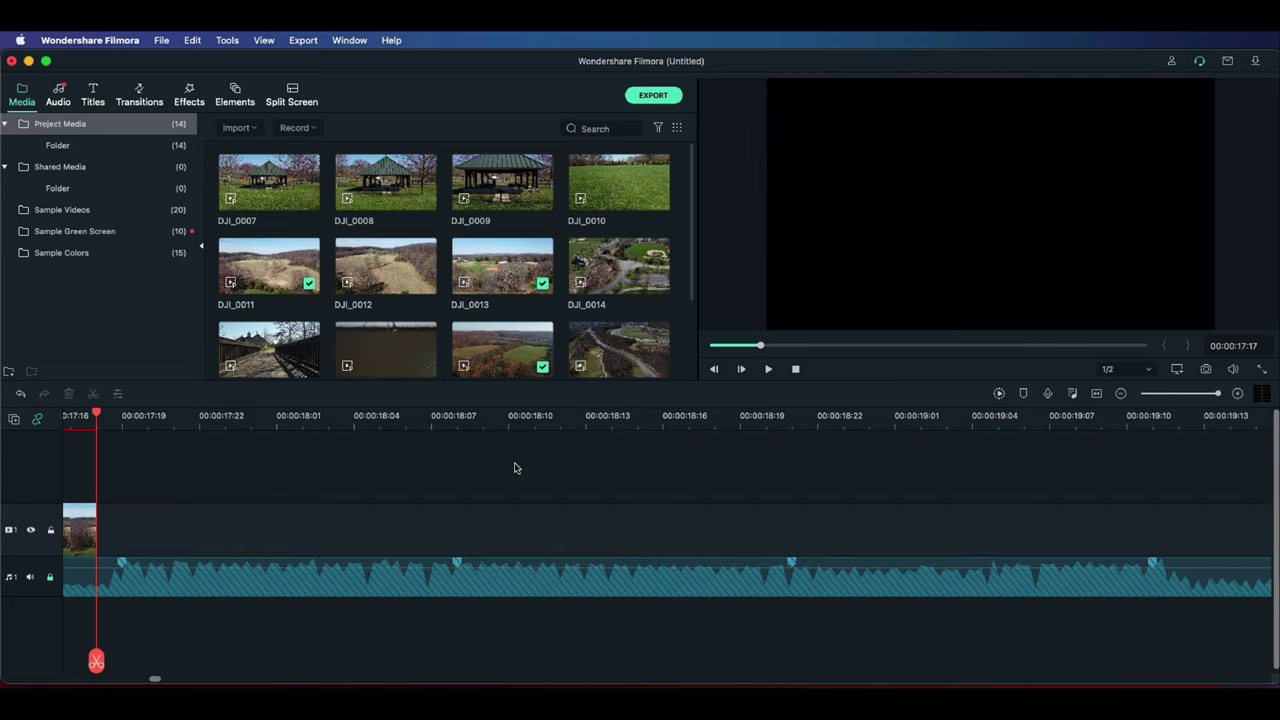
key("super+z")
Step: Place the DJI_0009 clip directly after DJI_0011 and review it against the beat markers up to 00:00:26:18
key("space")
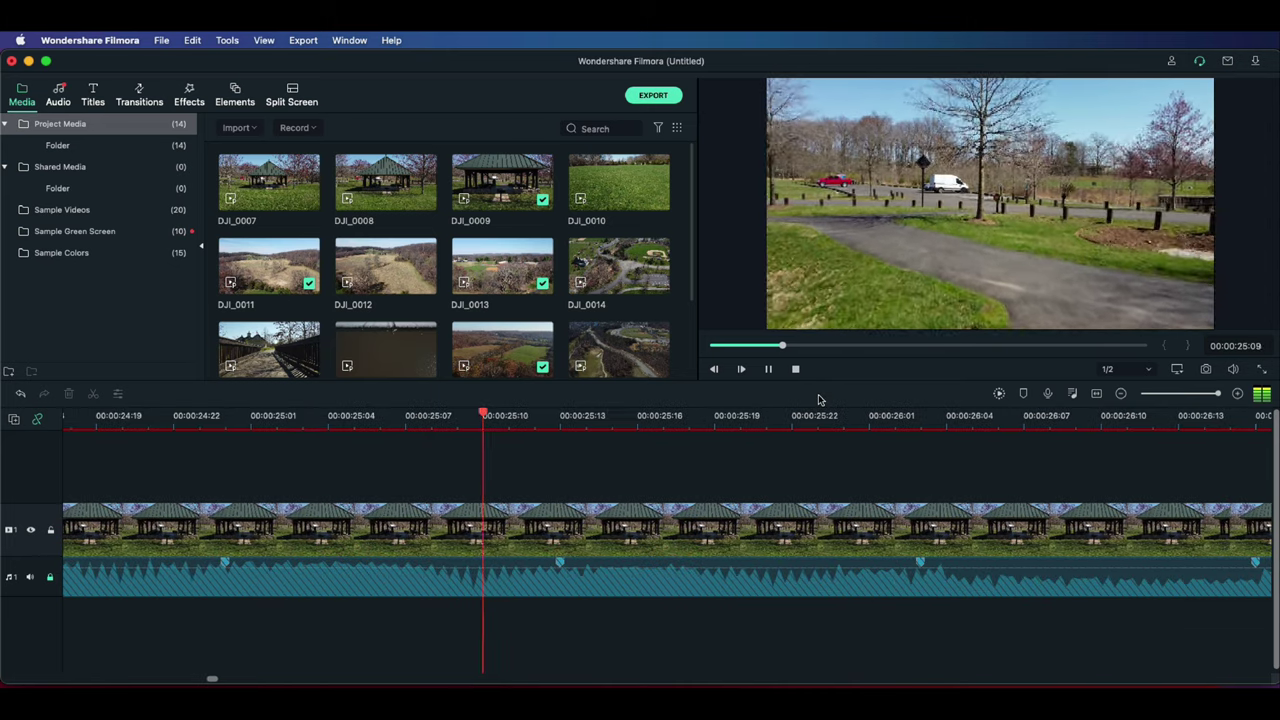
key("space")
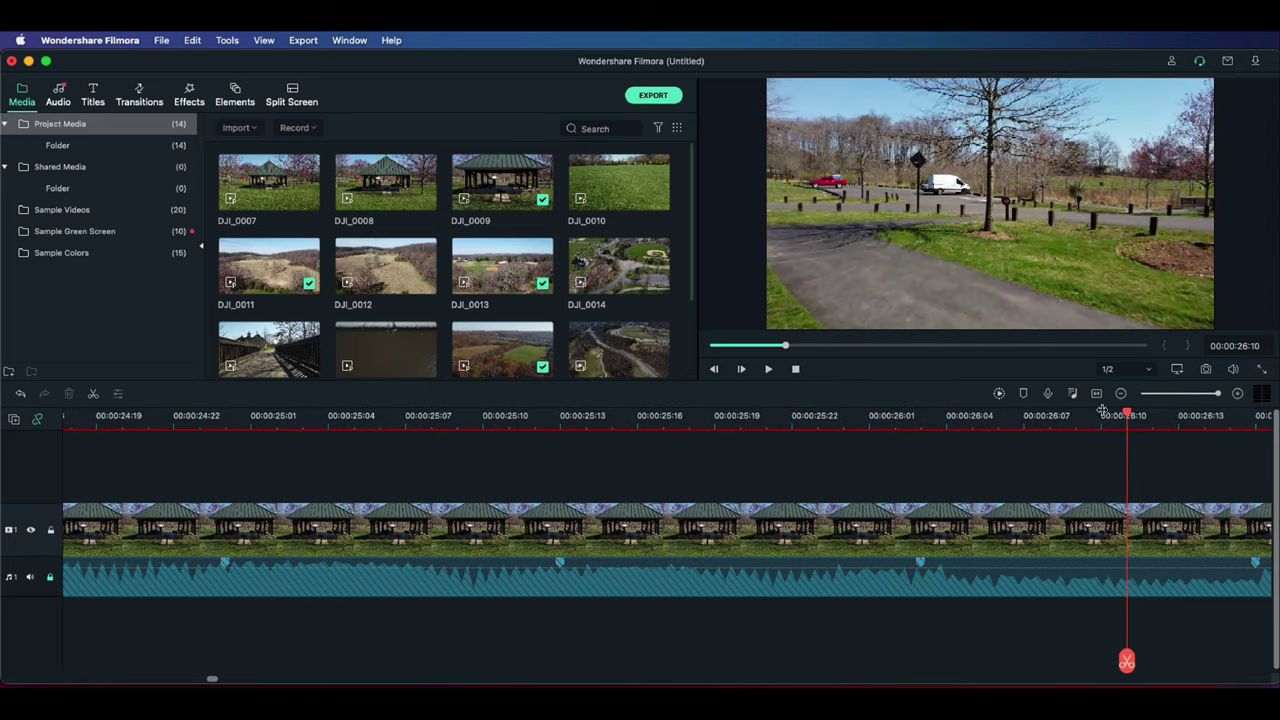
key("Right")
key("Right")
key("Right")
key("Right")
key("Right")
key("Right")
key("Right")
key("Right")
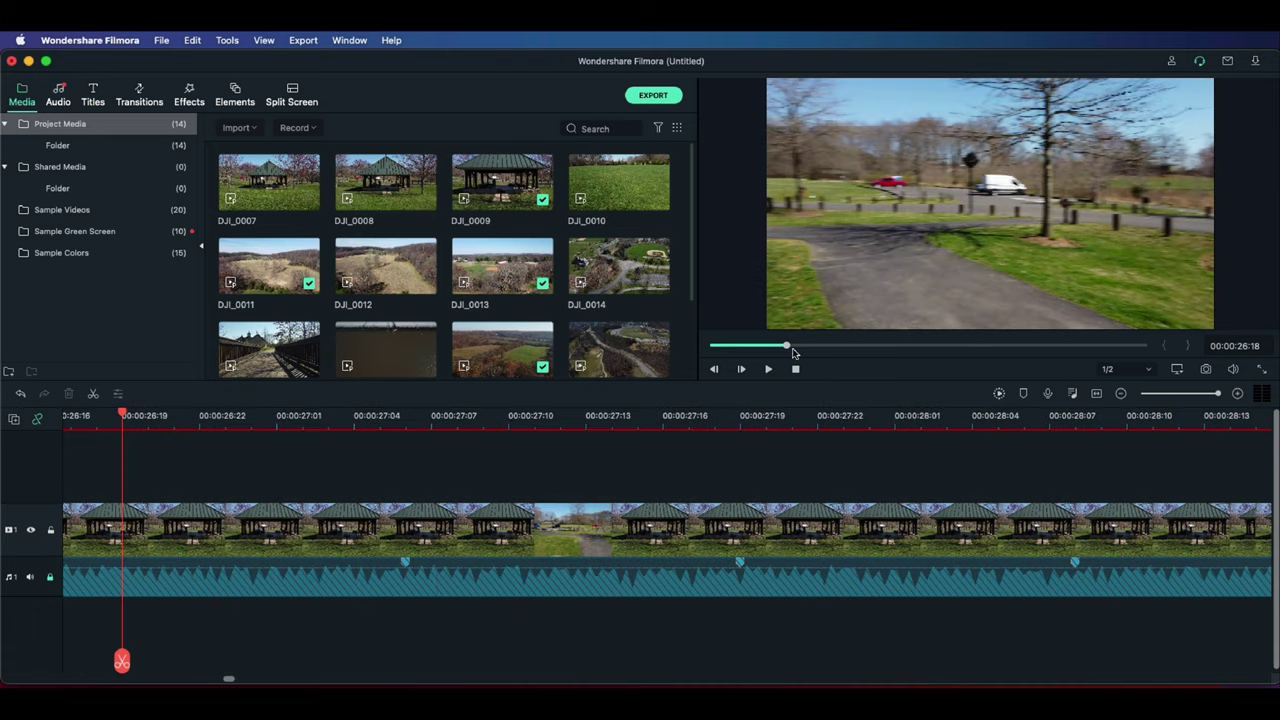
Step: Move the DJI_0009 clip away from the end of DJI_0011 and back against it at 00:00:17:17
left_click_drag(786, 348, 760, 347)
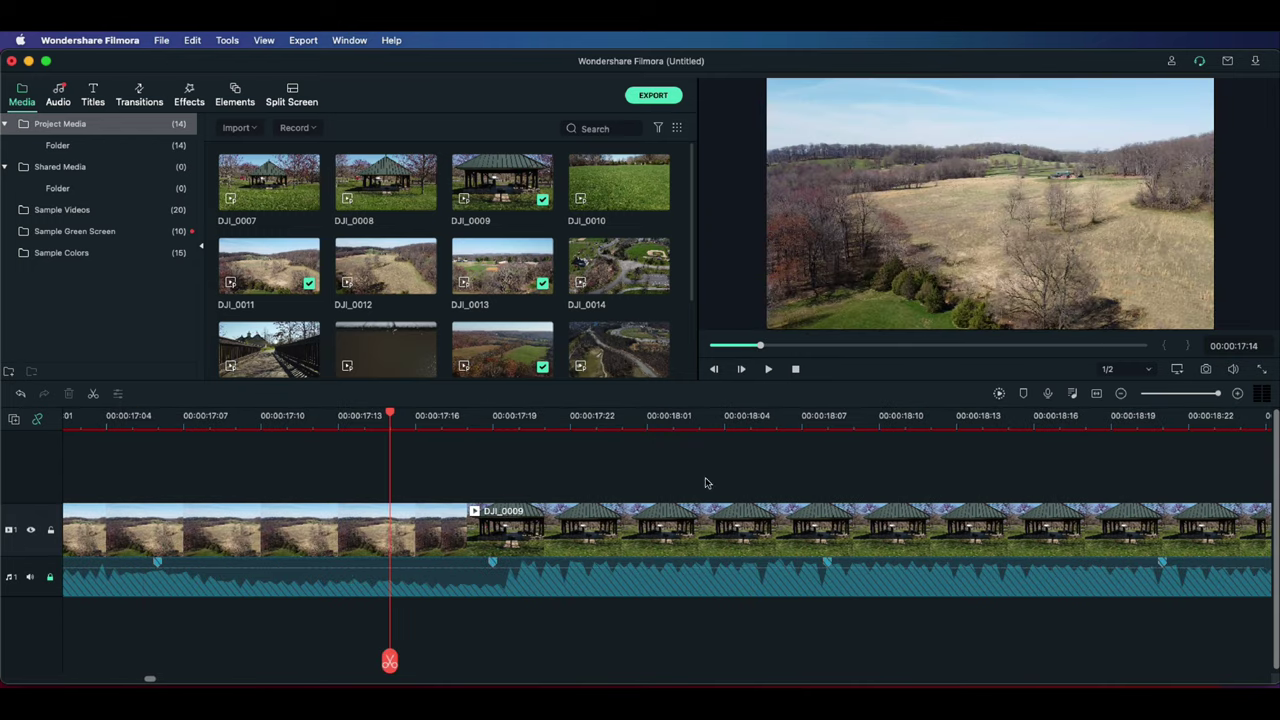
left_click_drag(649, 528, 768, 538)
left_click_drag(565, 537, 467, 536)
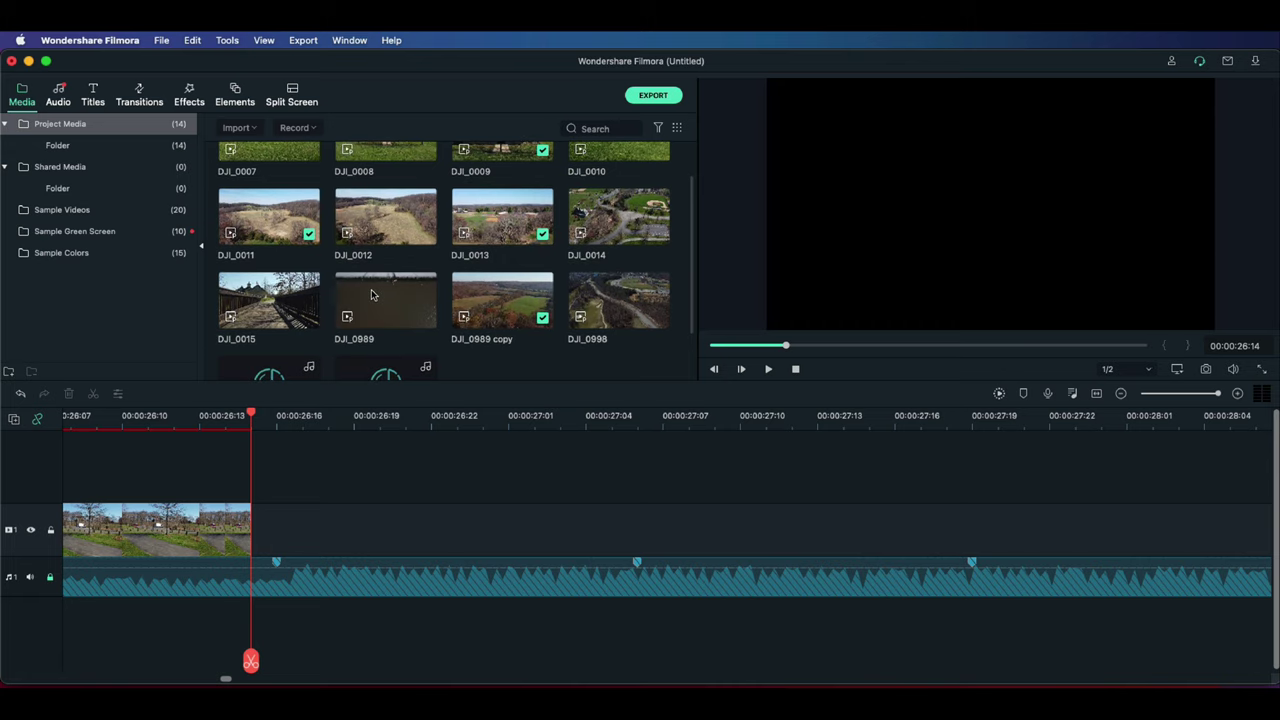
Step: Check the music beats after the DJI_0009 clip and place the DJI_0989 clip directly after it, at 00:00:26:14
left_click_drag(251, 415, 316, 438)
key("space")
left_click(998, 418)
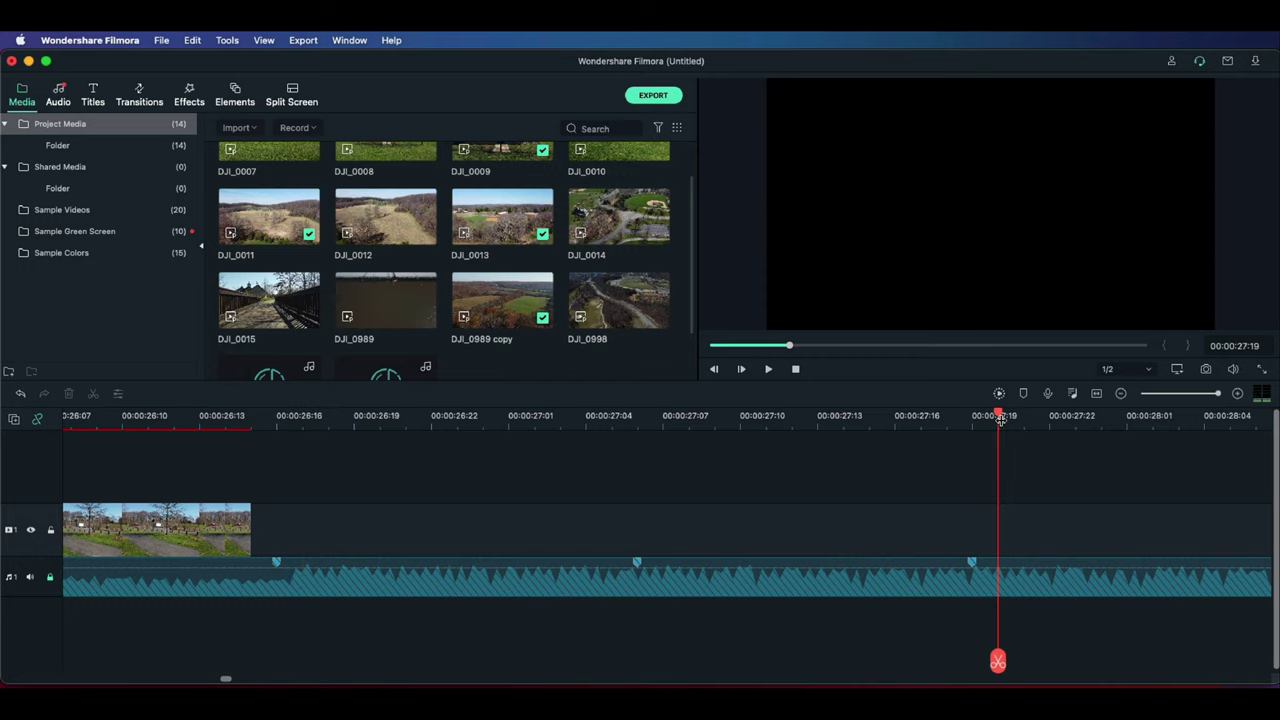
left_click_drag(1001, 418, 275, 456)
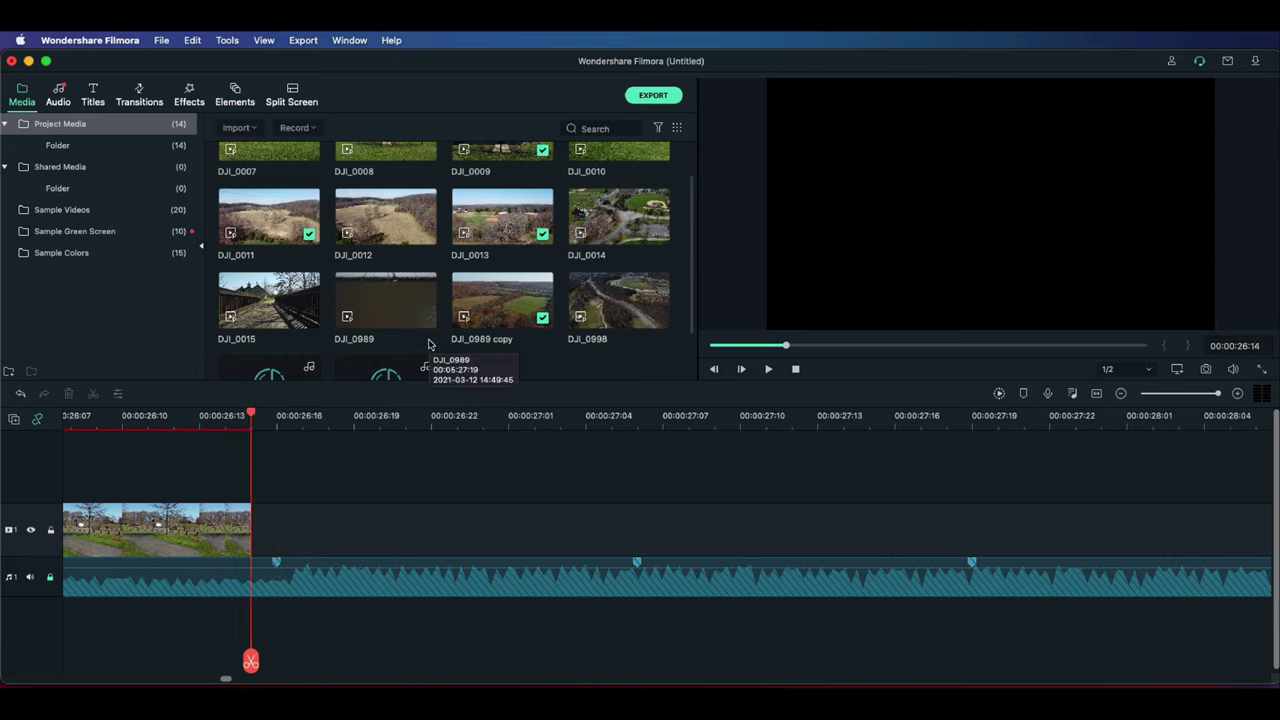
left_click_drag(392, 310, 290, 548)
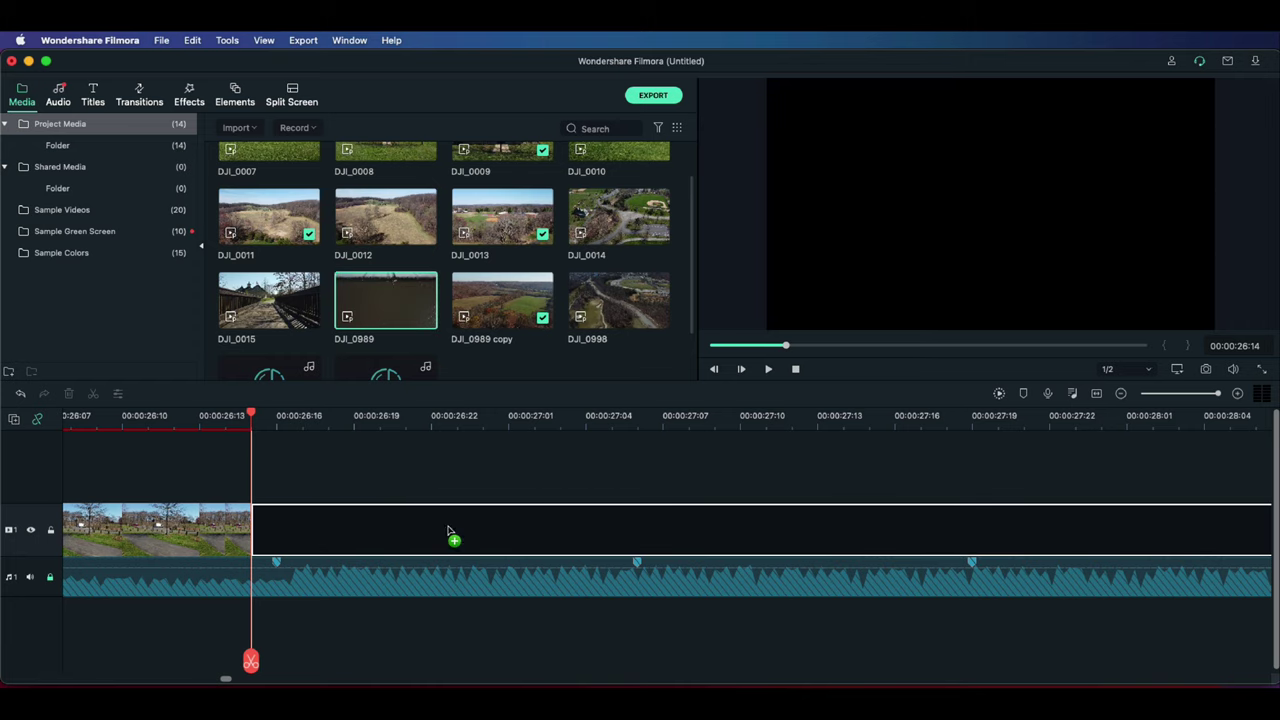
left_click_drag(262, 458, 262, 460)
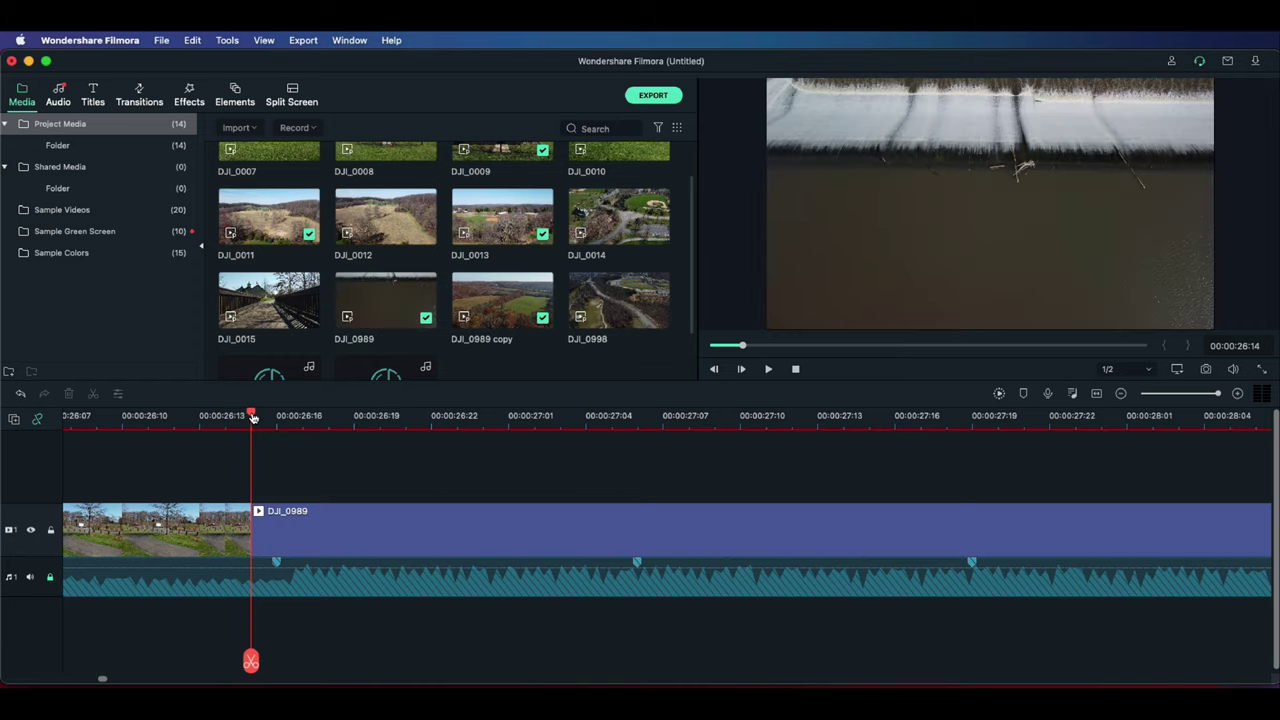
Step: Play DJI_0989 from 00:00:26:11, split it at 00:00:43:12, and ripple delete the part before the cut
left_click_drag(252, 416, 174, 416)
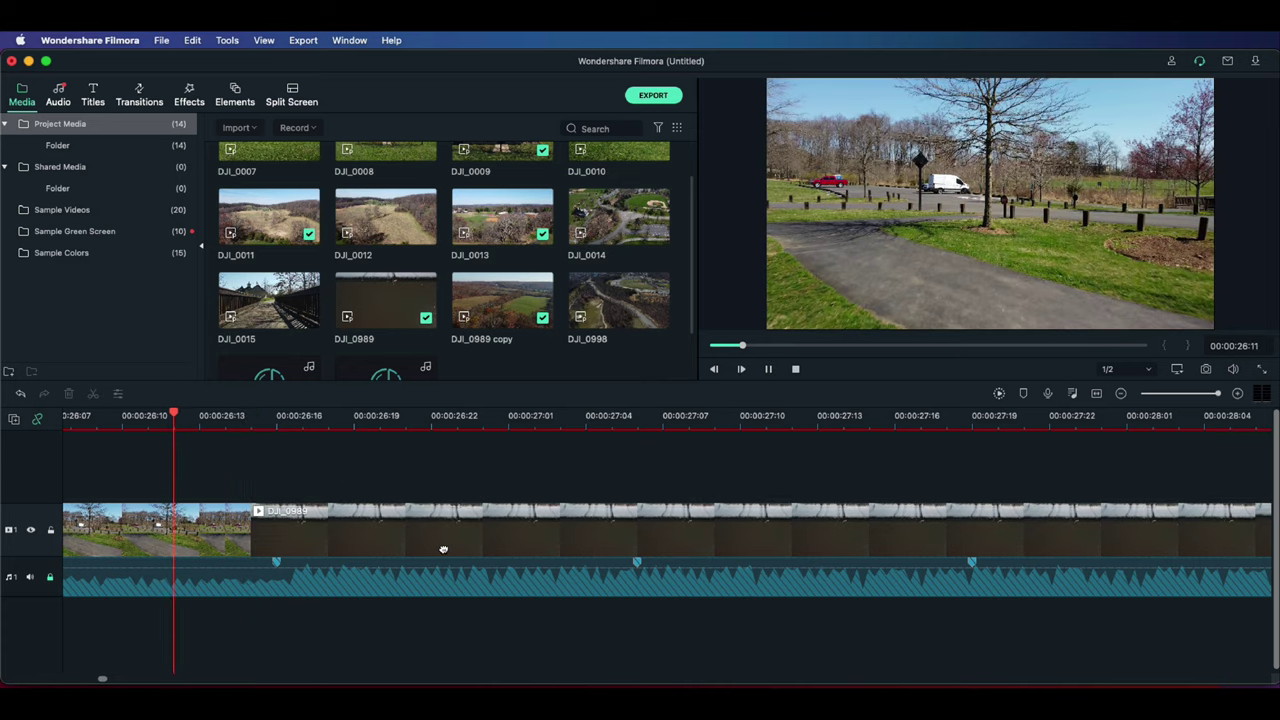
key("space")
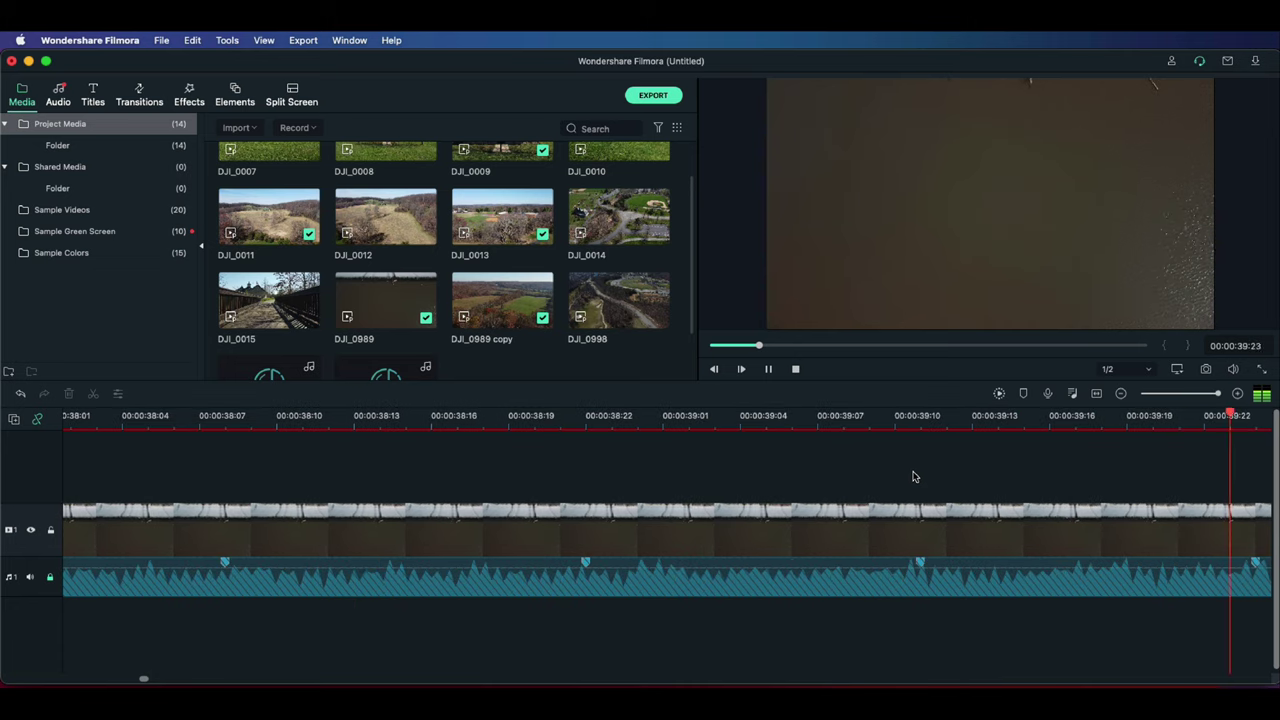
key("space")
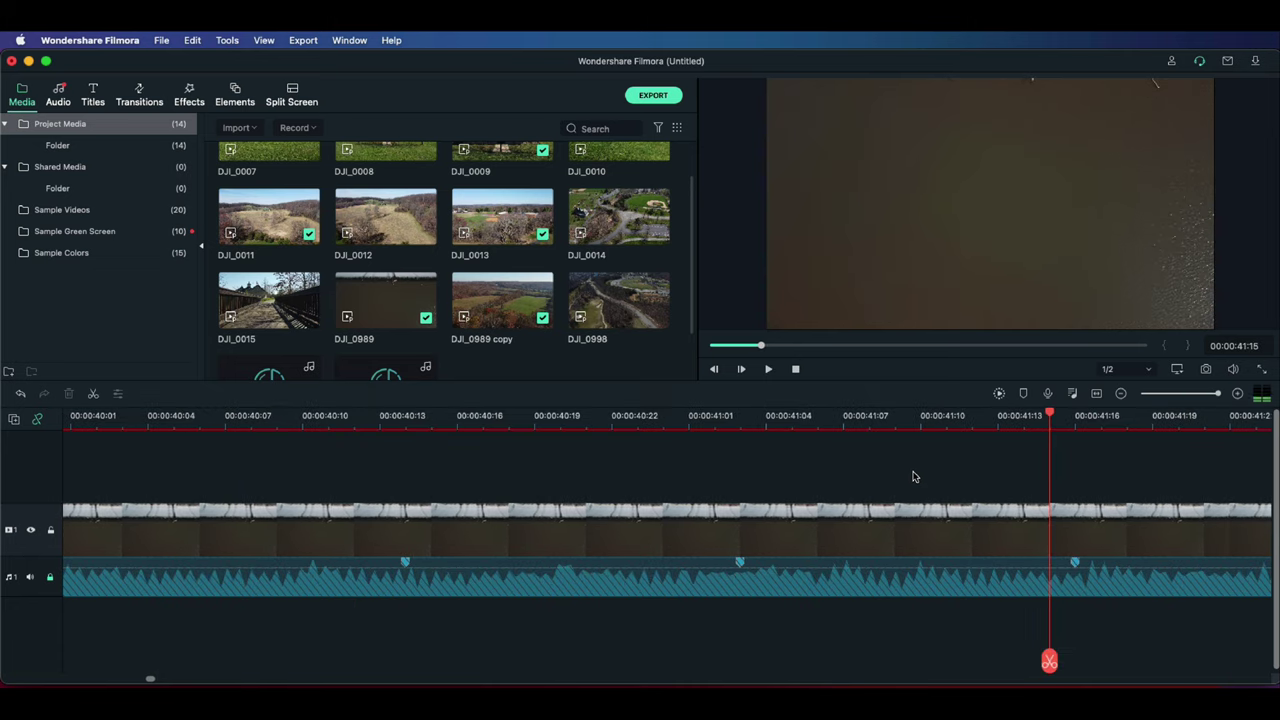
key("space")
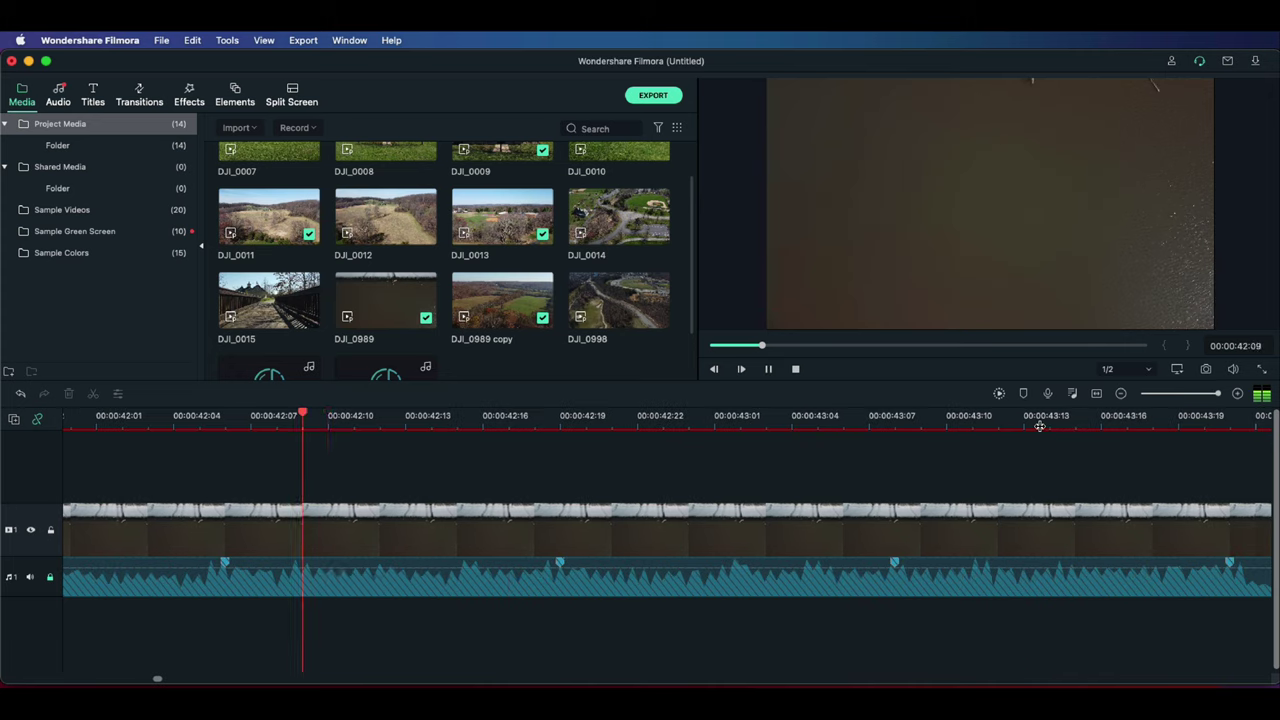
key("space")
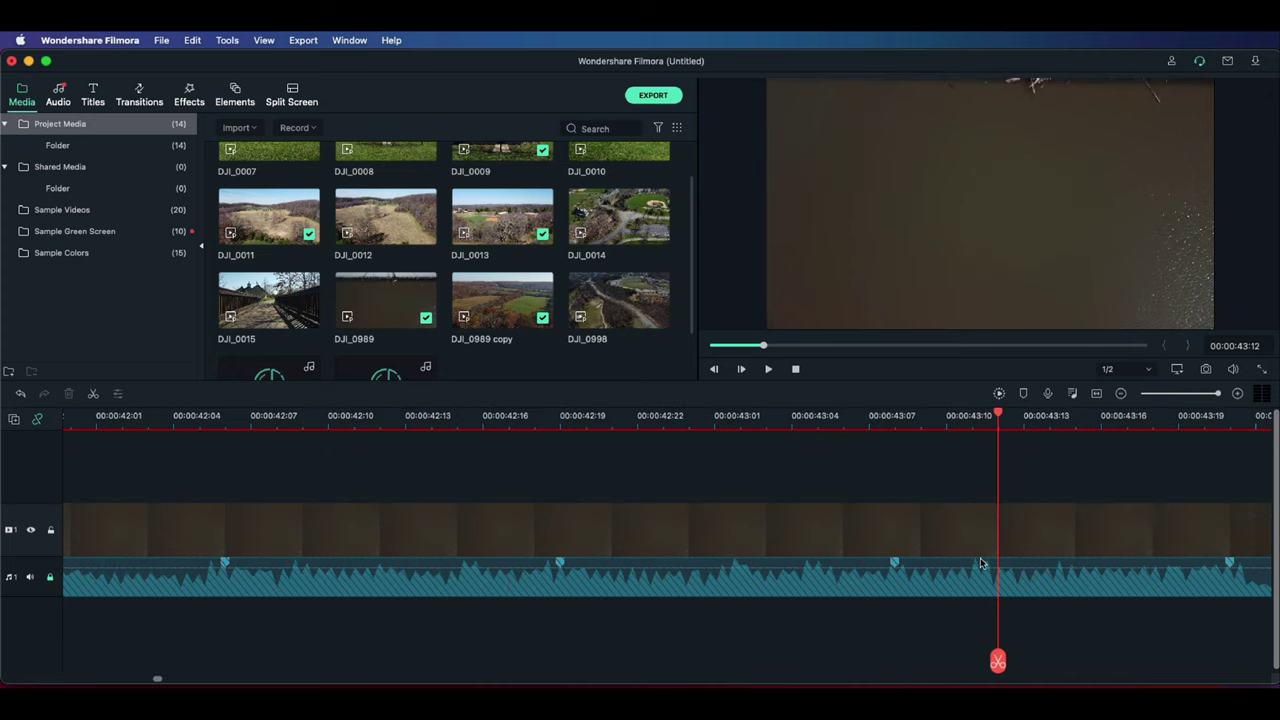
left_click(912, 522)
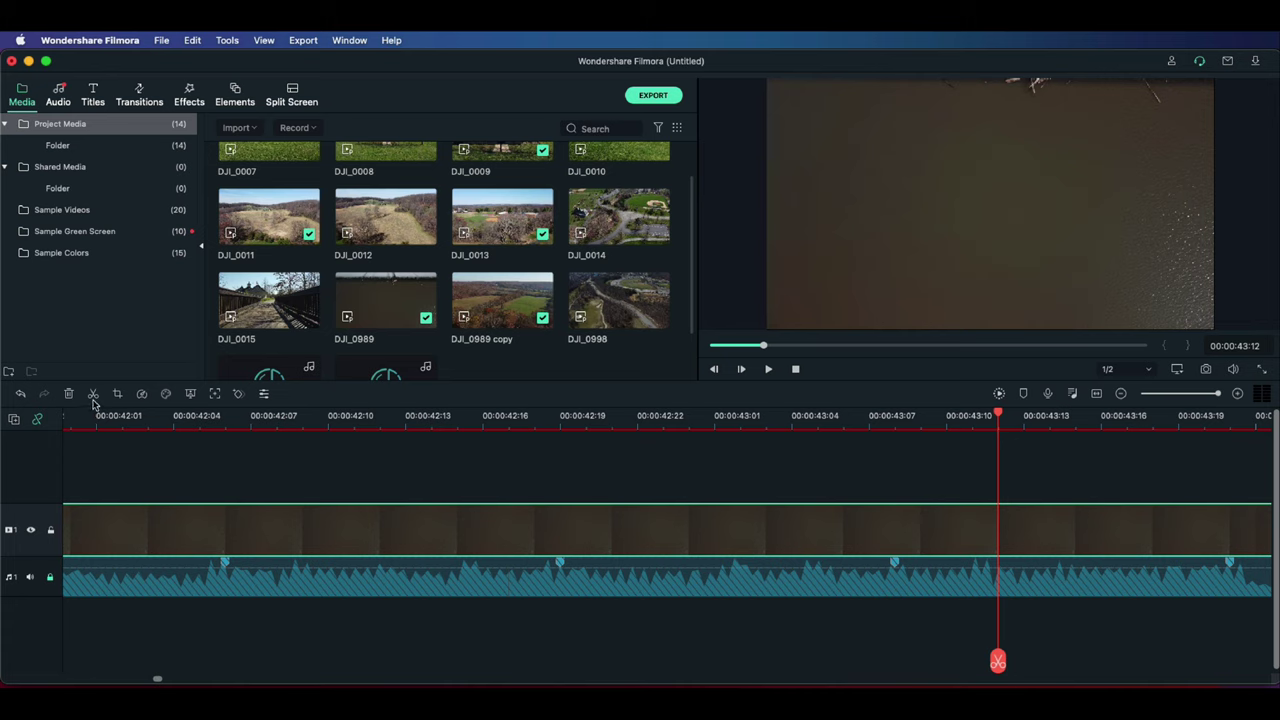
key("Delete")
Step: Split the DJI_0989 clip at 00:00:44:10, one frame before the beat marker, and delete the part after the cut
left_click_drag(1060, 415, 960, 435)
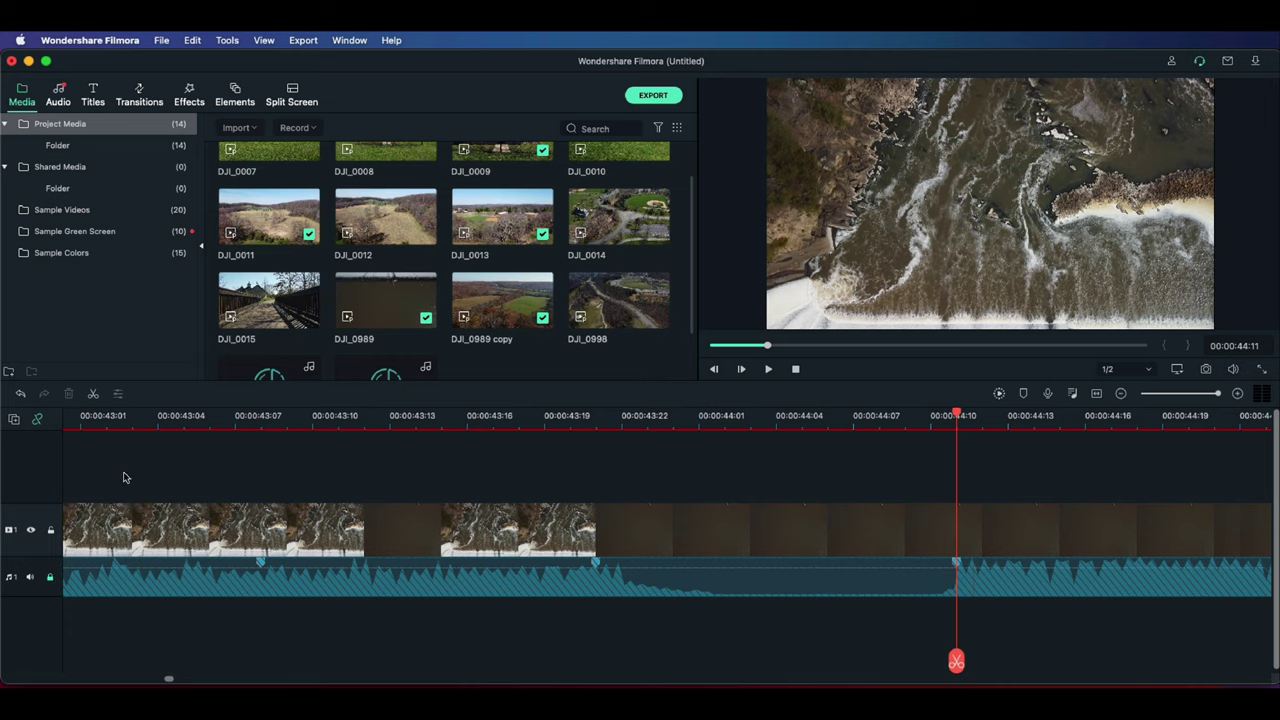
key("Left")
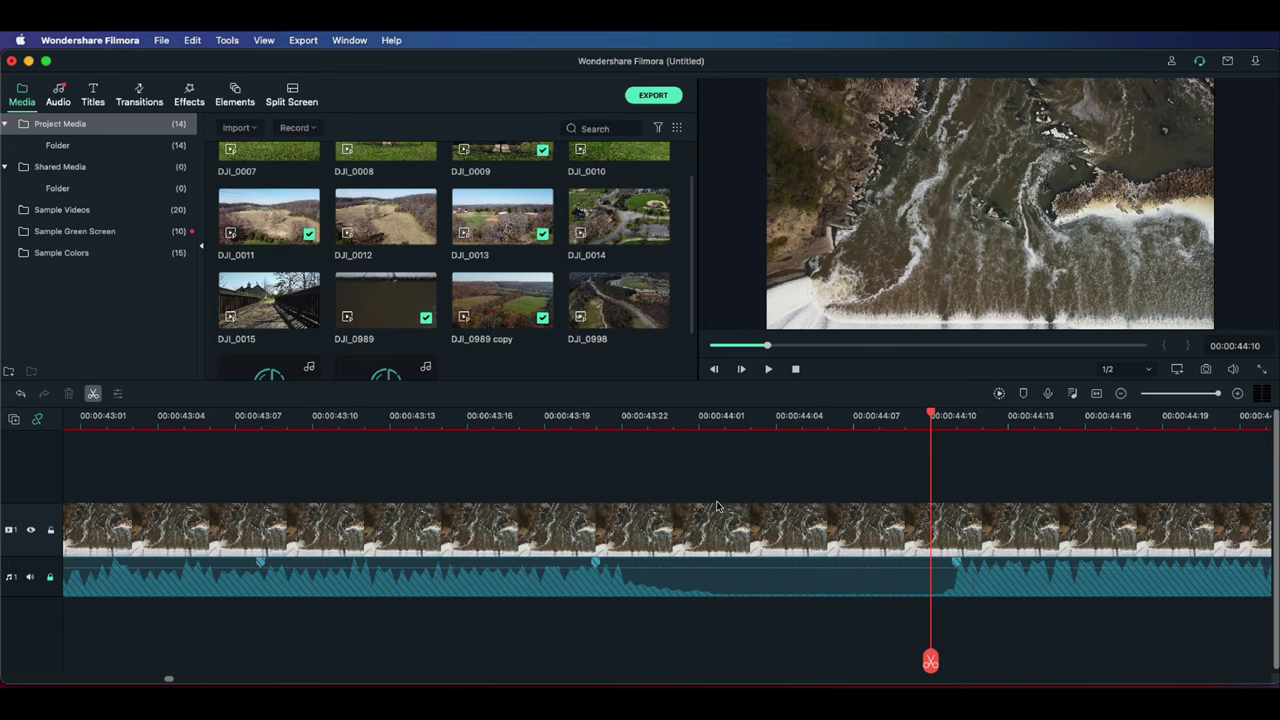
left_click(1020, 516)
right_click(1019, 526)
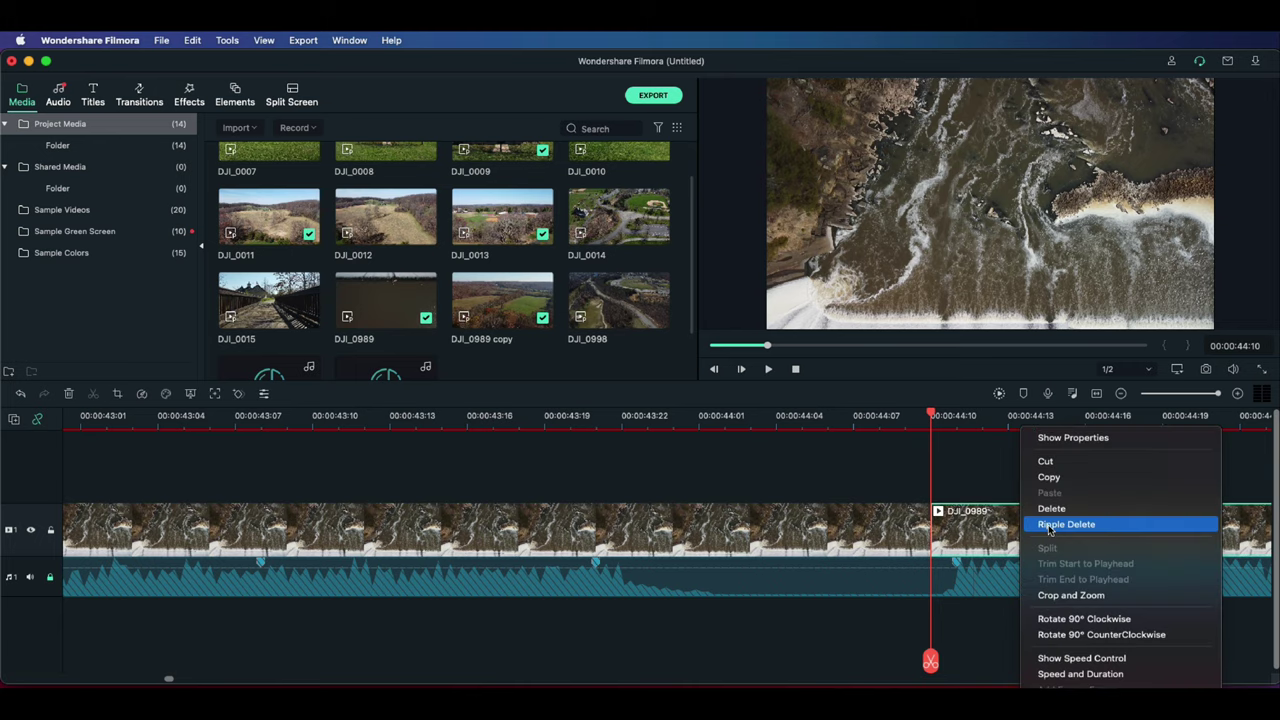
left_click(1020, 503)
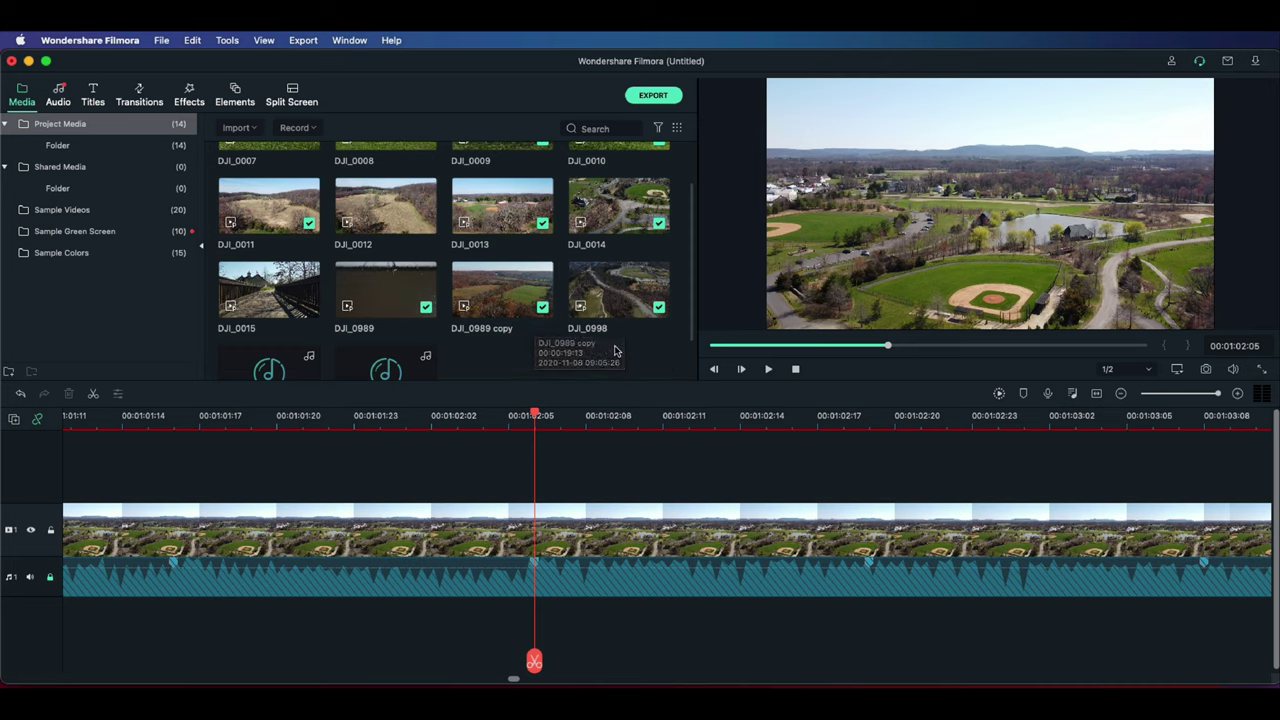
Step: Play the closing clips from 00:00:52:07 to 00:01:02:05 and check the music for a suitable cutting point
scroll(615, 350, "down", 1)
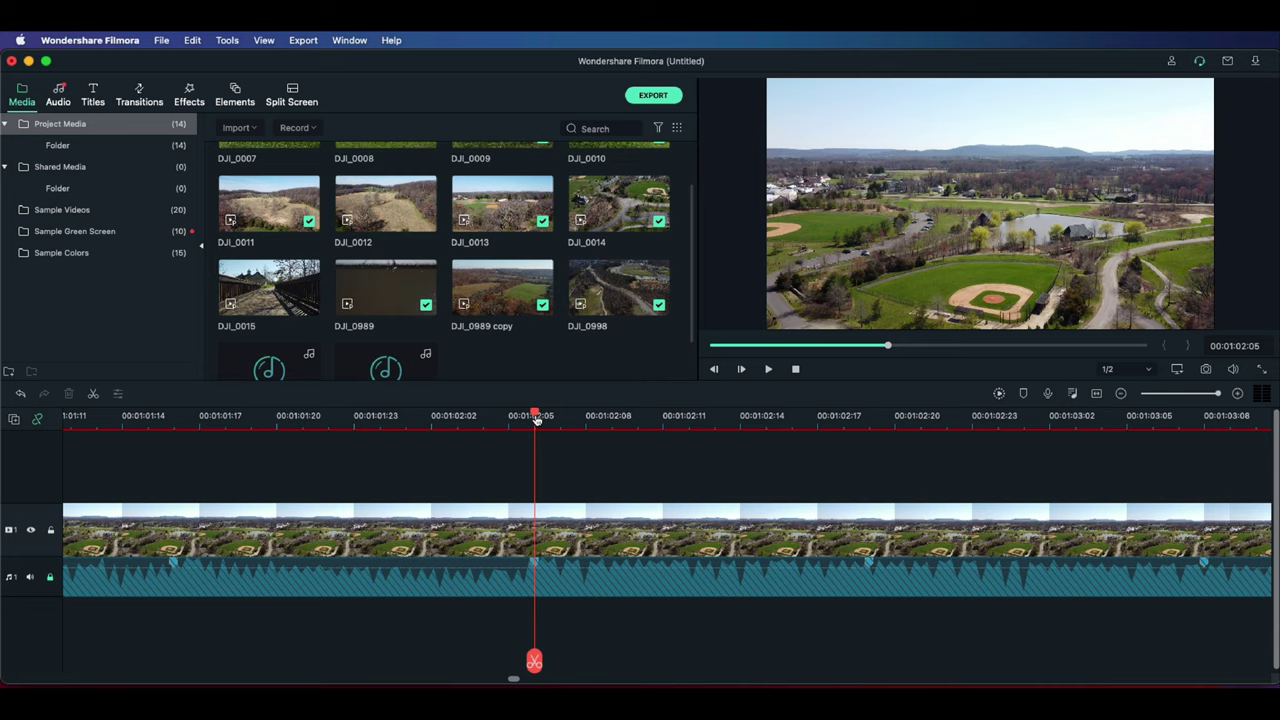
key("Left")
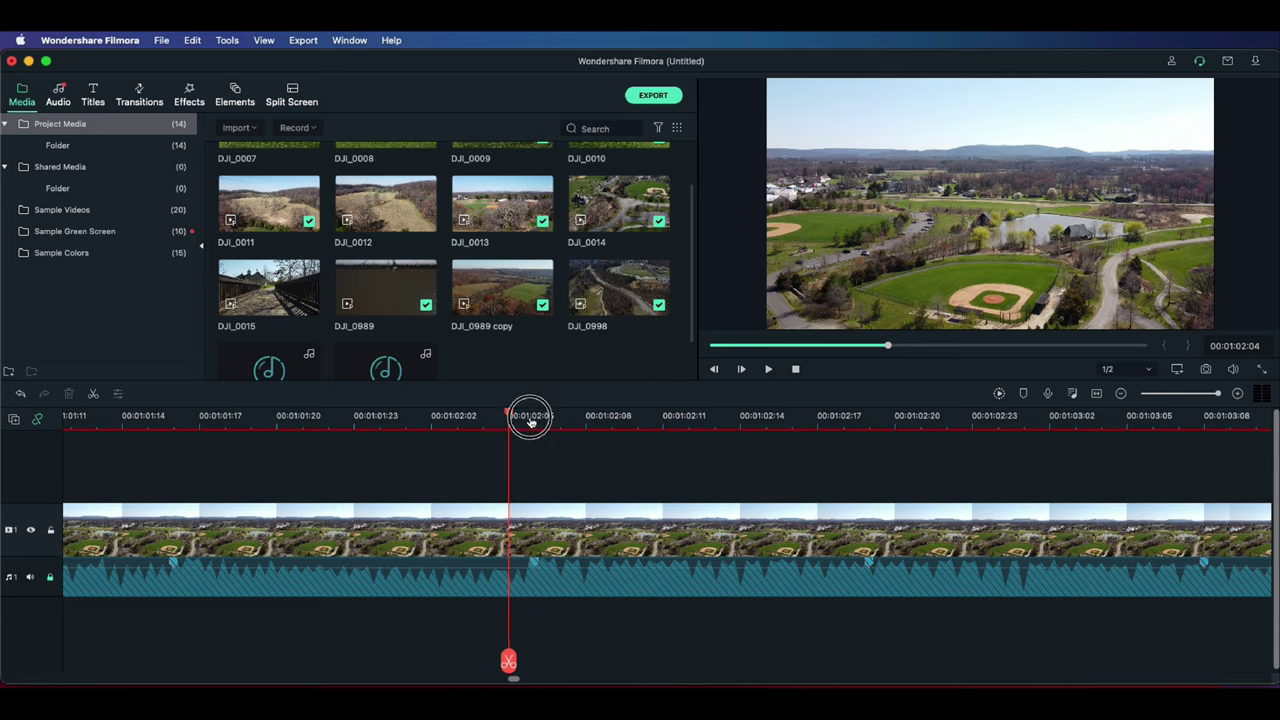
left_click_drag(875, 345, 868, 350)
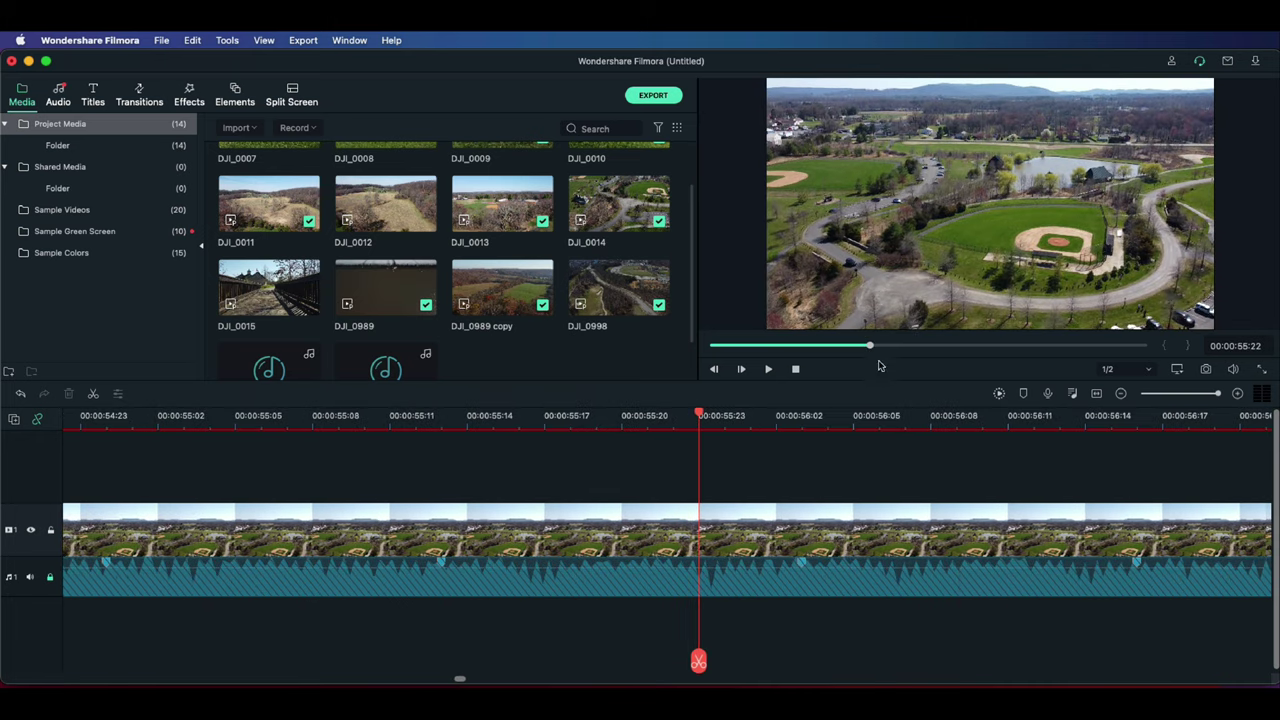
left_click(858, 347)
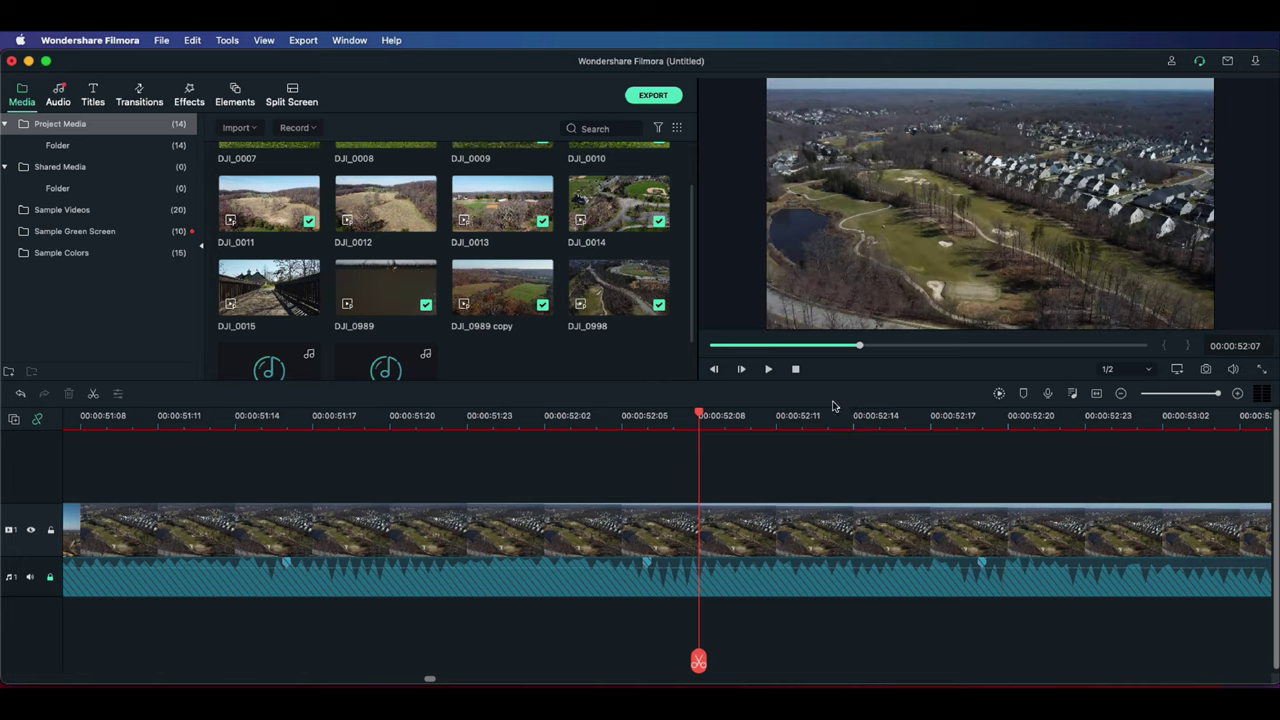
key("space")
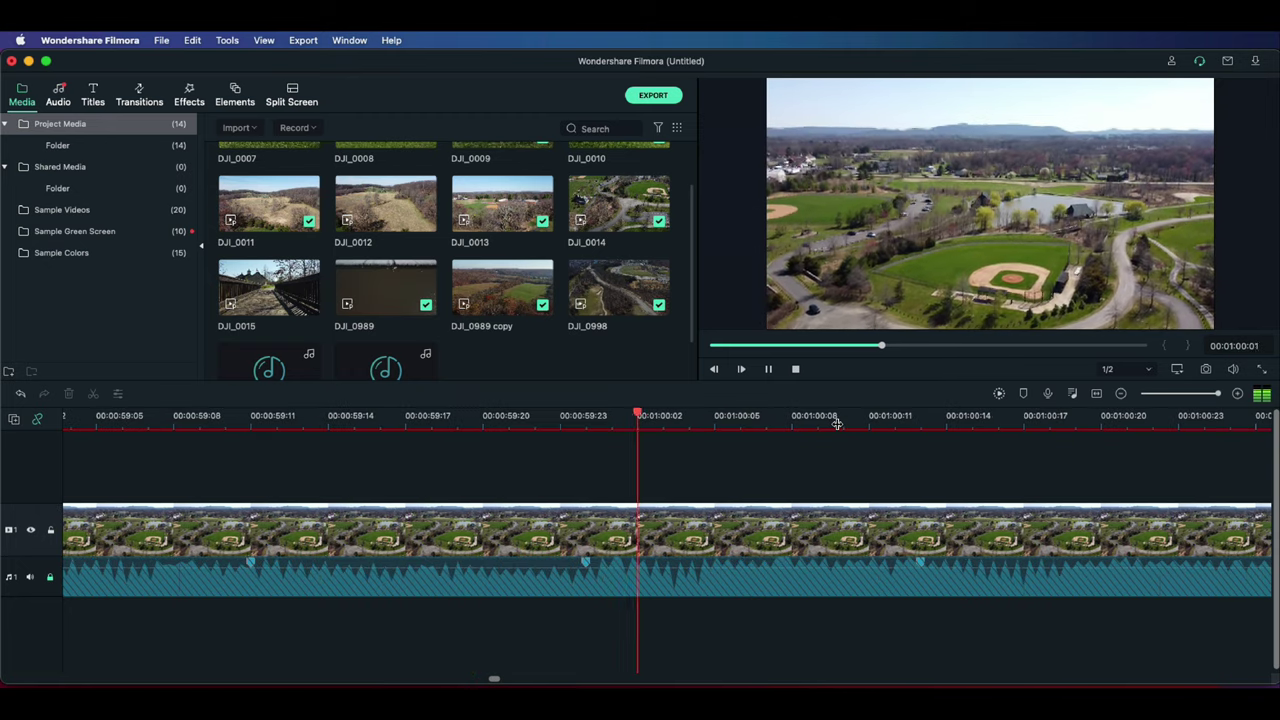
key("space")
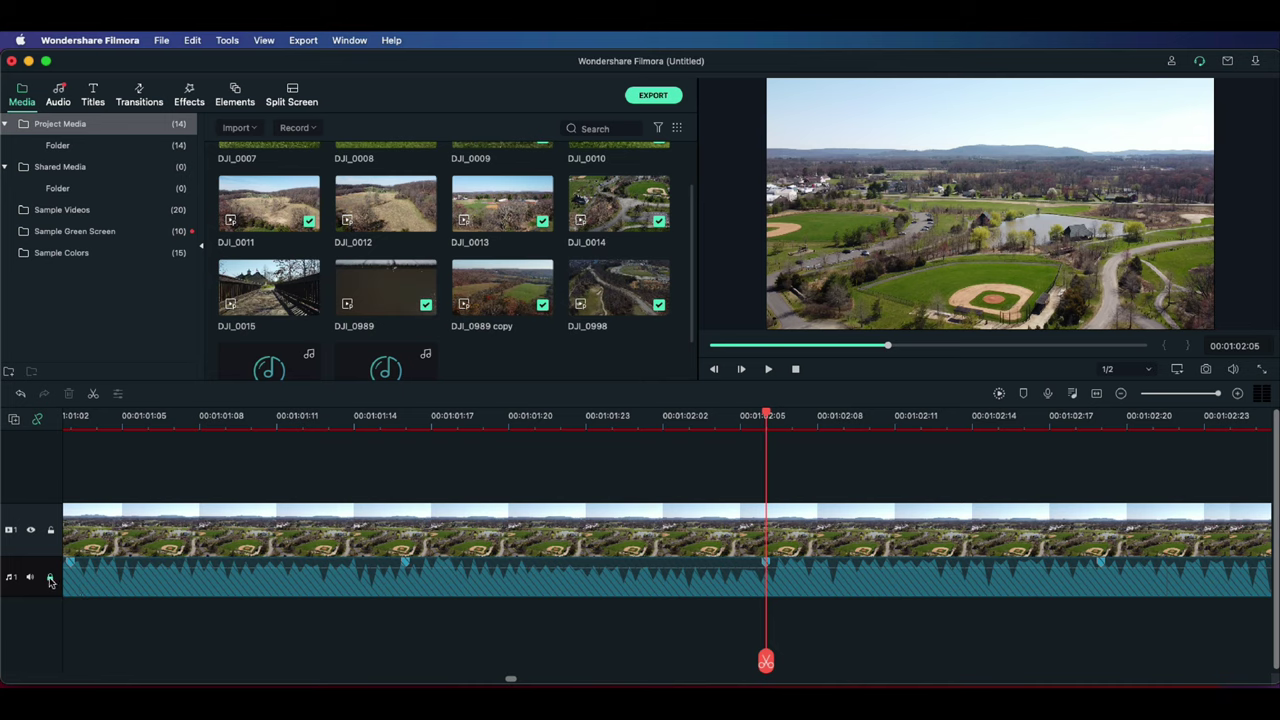
Step: Unlock the audio track and split the ES_Mumbai - Ooyy music at 00:01:02:04, one frame before the beat marker
left_click(767, 587)
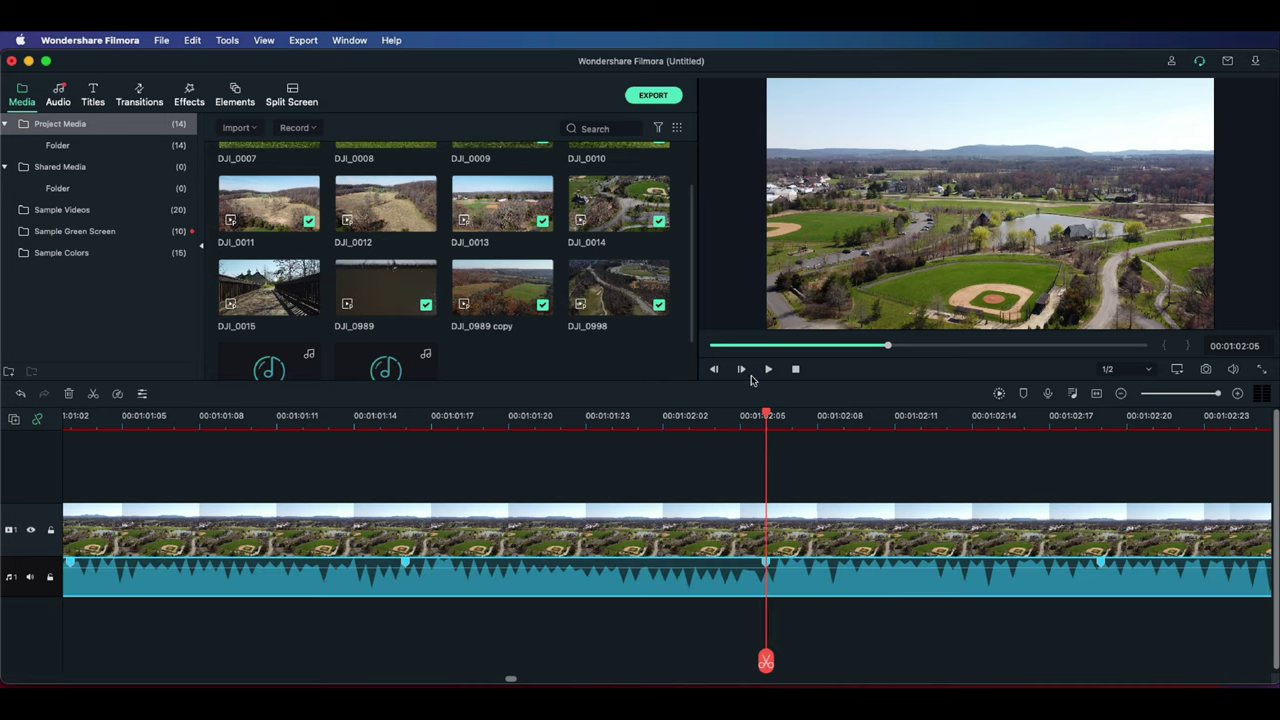
left_click(714, 369)
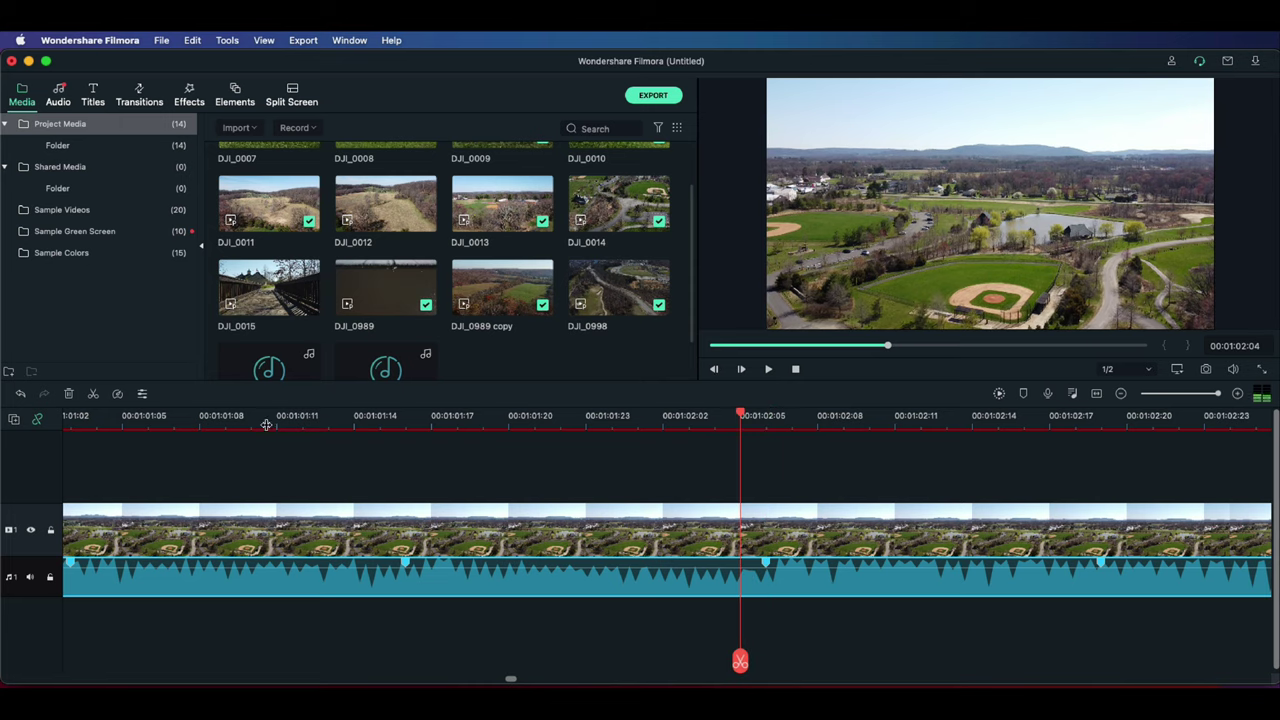
left_click(93, 394)
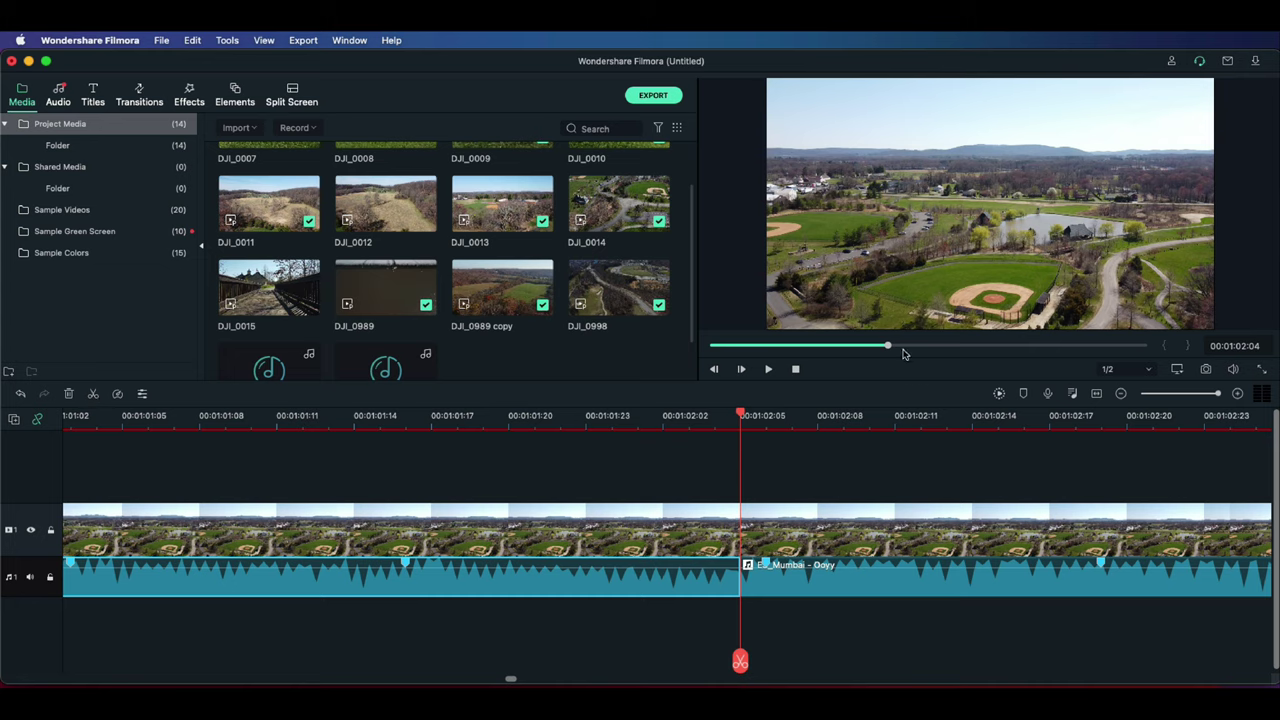
Step: Listen through the remaining music past the end of the video to locate the start of its fading ending
left_click_drag(890, 348, 927, 349)
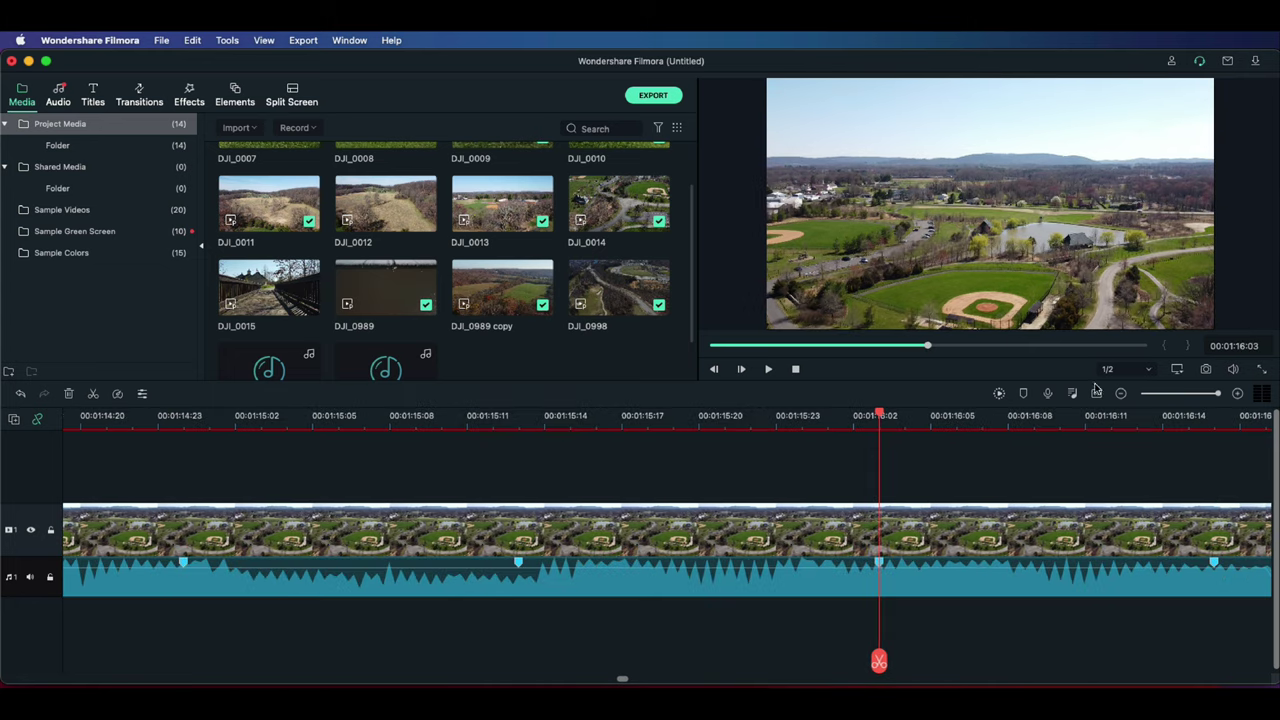
left_click_drag(1220, 398, 1194, 396)
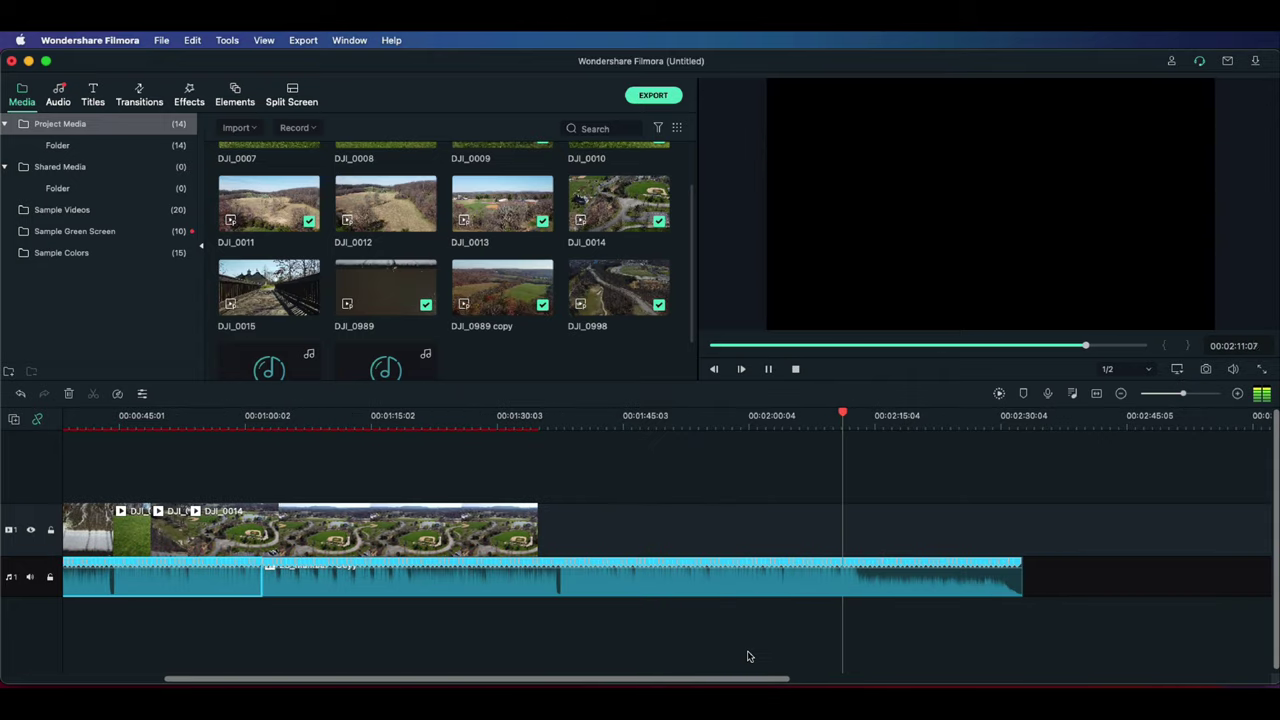
key("space")
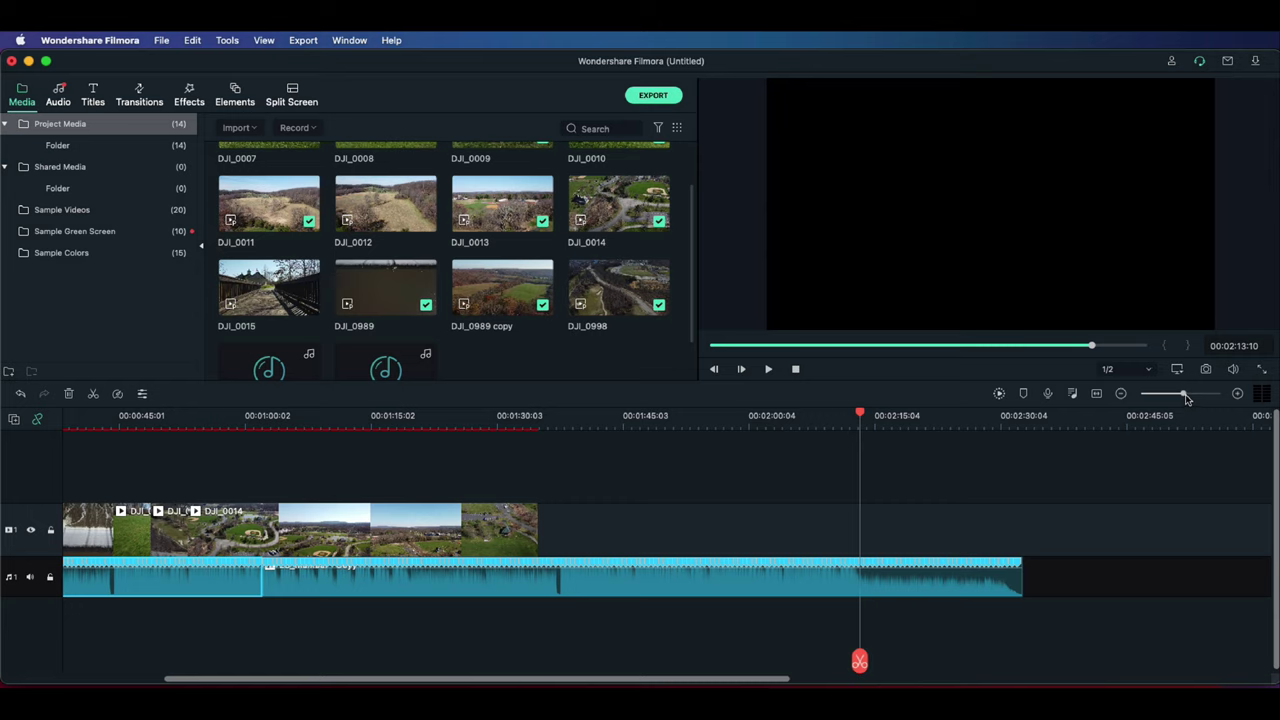
left_click_drag(1187, 397, 1246, 393)
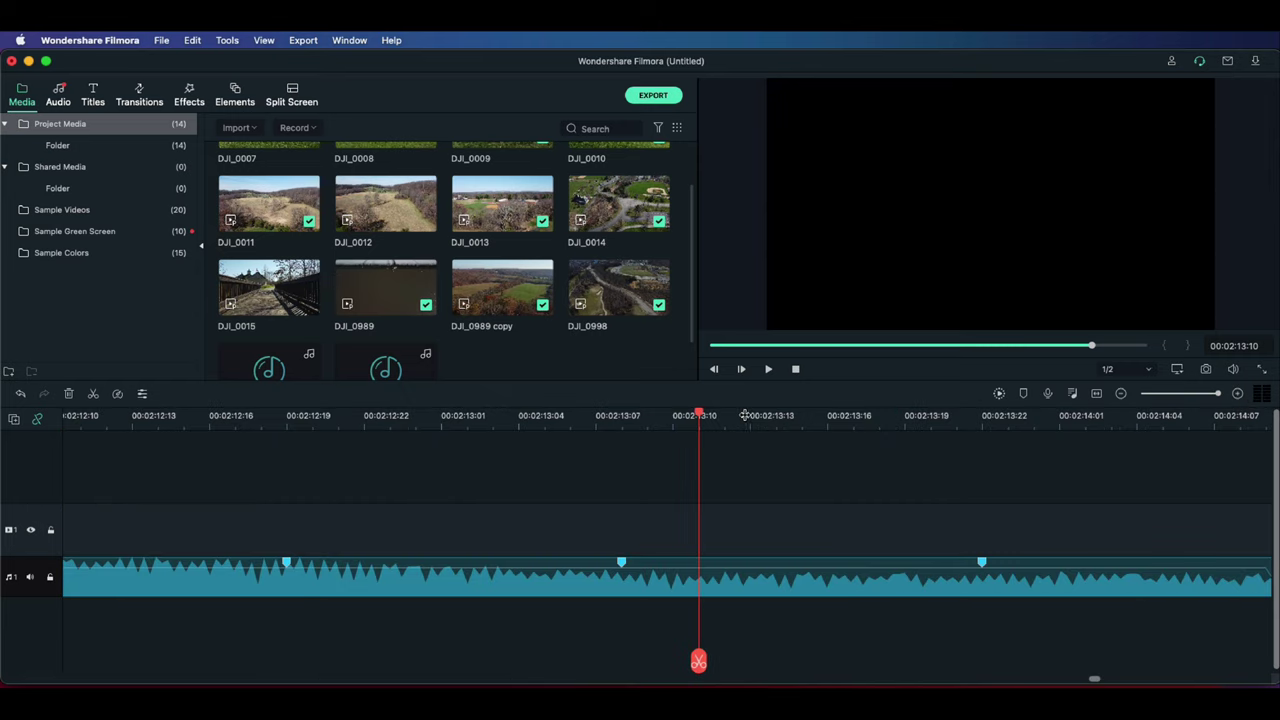
left_click_drag(699, 418, 80, 420)
key("space")
key("space")
Step: Split the music at 00:02:13:06, one frame before the beat marker, and ripple delete the middle section between the two cuts
left_click_drag(699, 414, 647, 430)
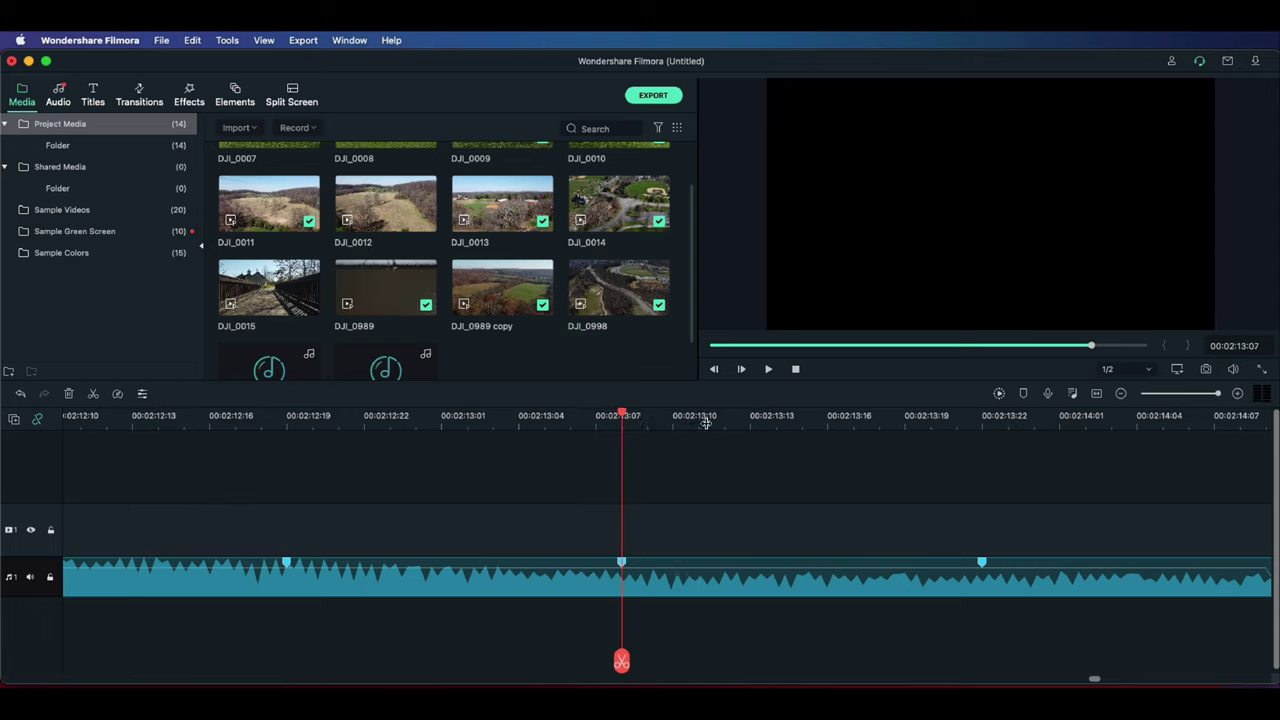
left_click(714, 369)
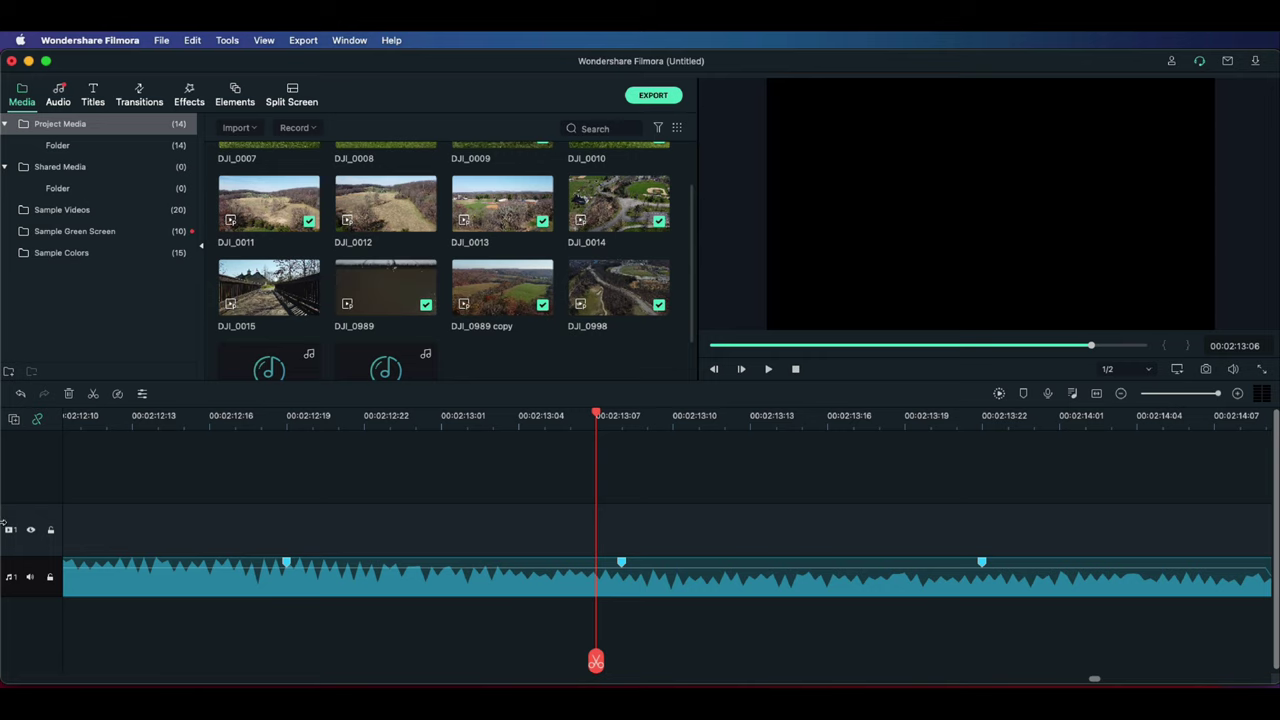
left_click(94, 394)
left_click(391, 543)
right_click(396, 587)
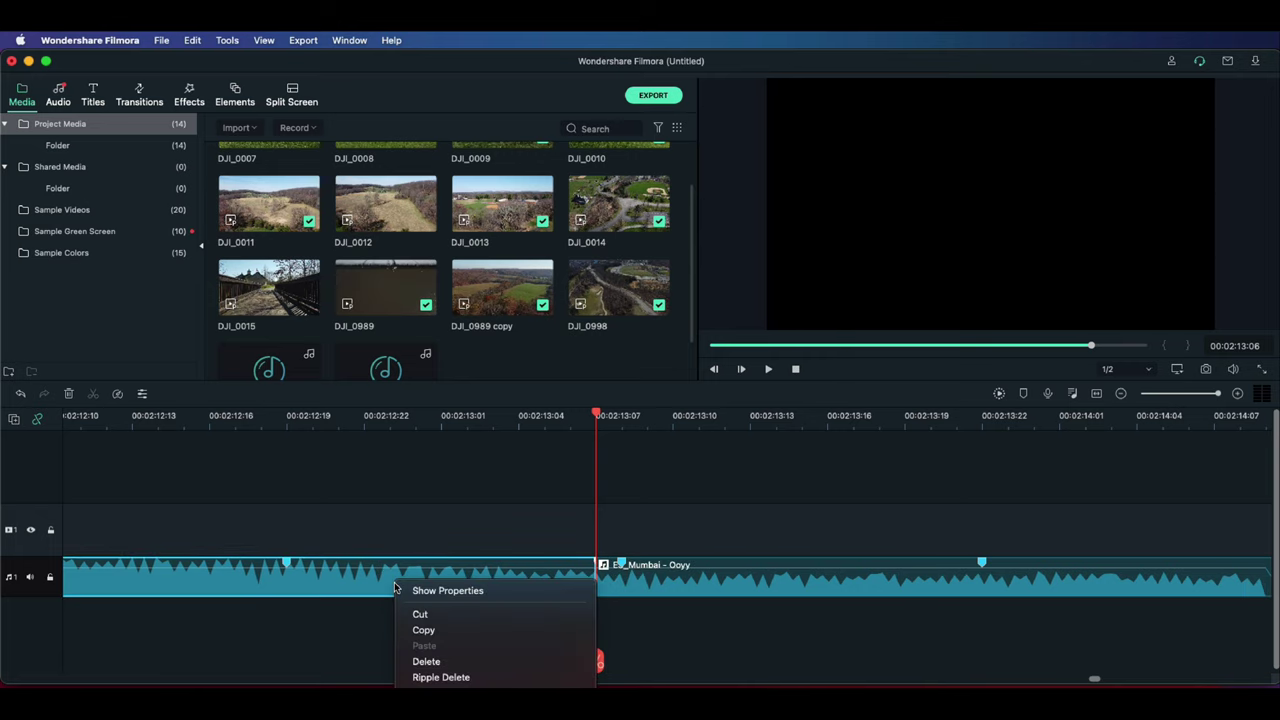
left_click(440, 677)
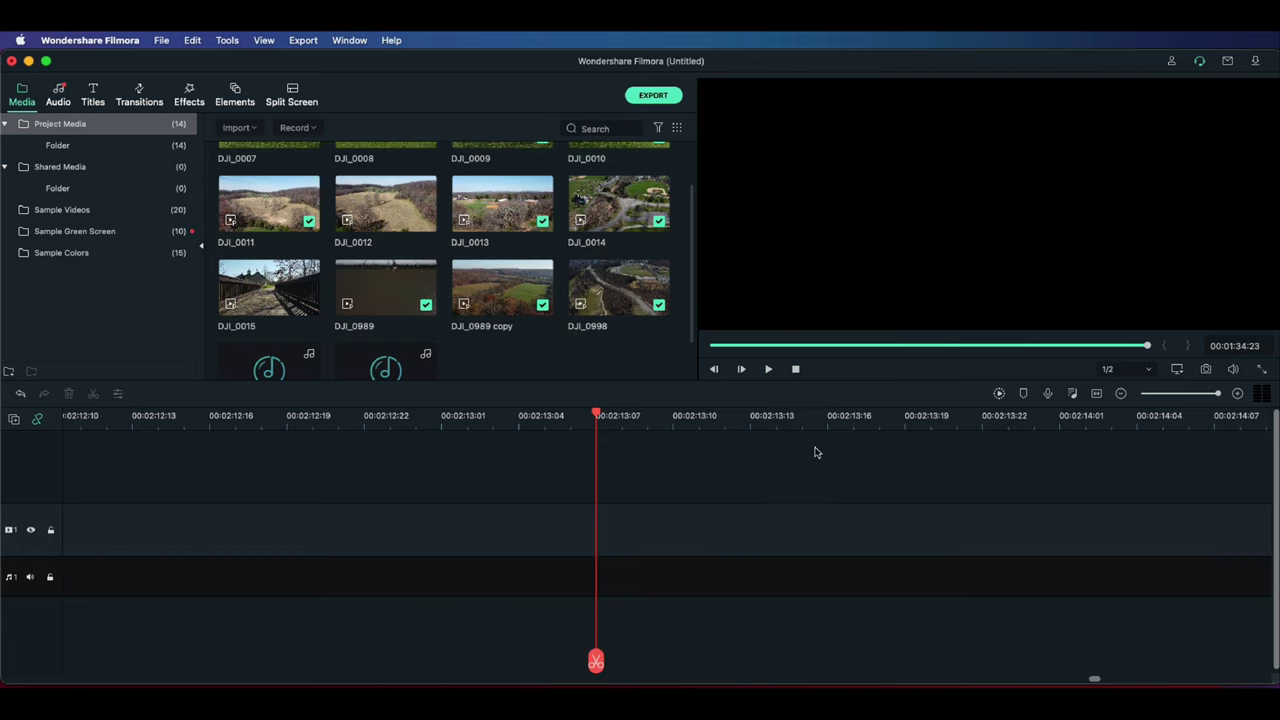
Step: Review the join in the shortened music under the DJI_0014 clip, moving through it to 00:01:02:09
left_click_drag(1147, 348, 1051, 346)
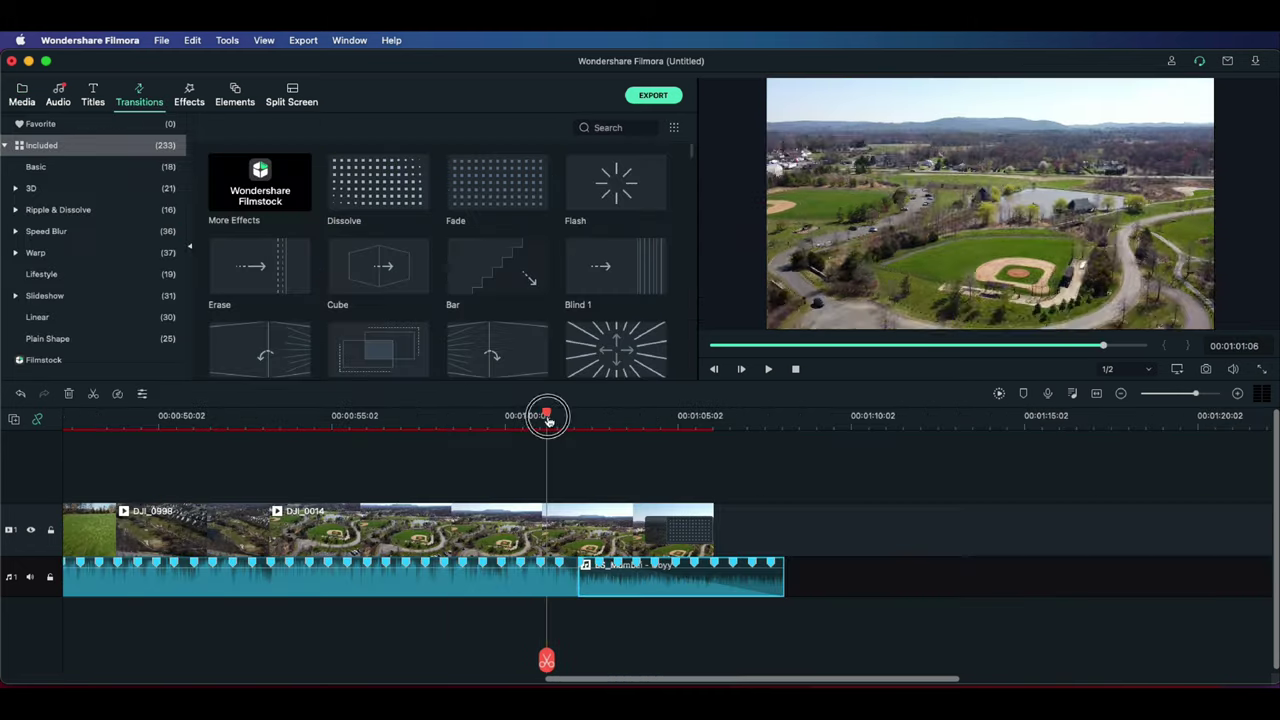
left_click_drag(549, 414, 585, 418)
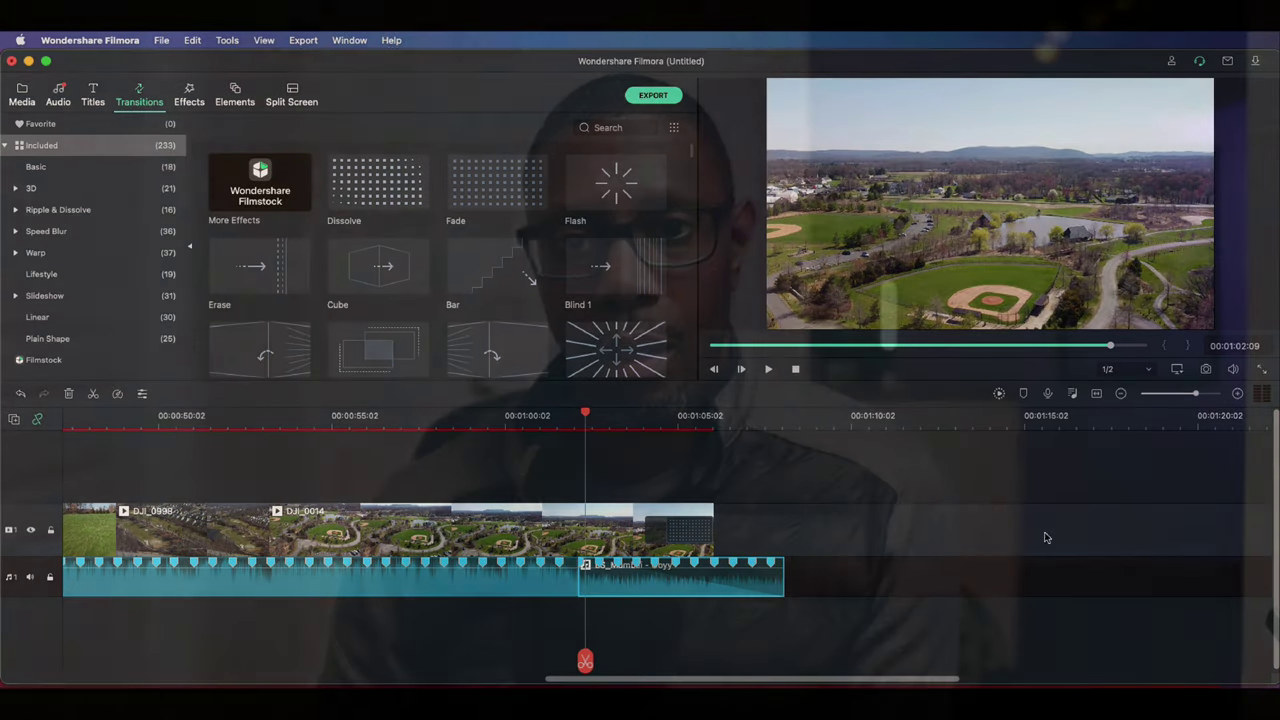